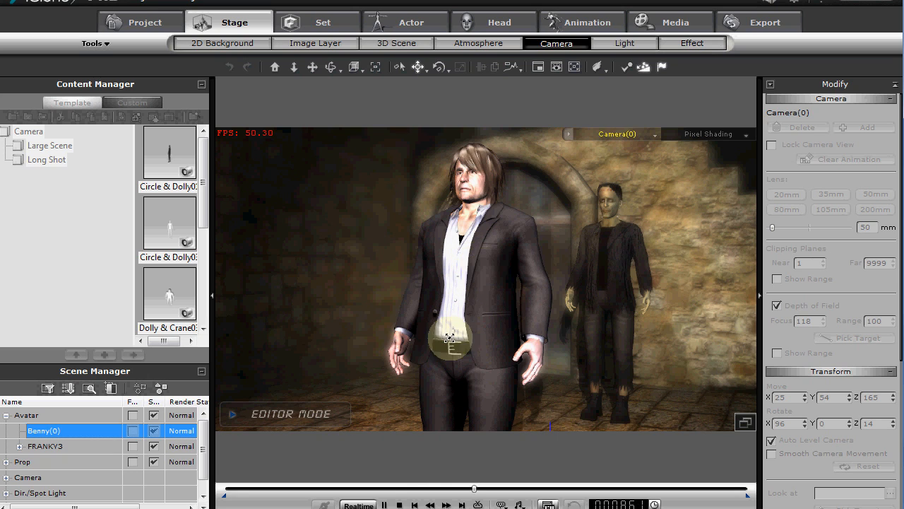
Step: Stop the animation playback and select the Benny avatar in the scene for character editing
left_click(384, 504)
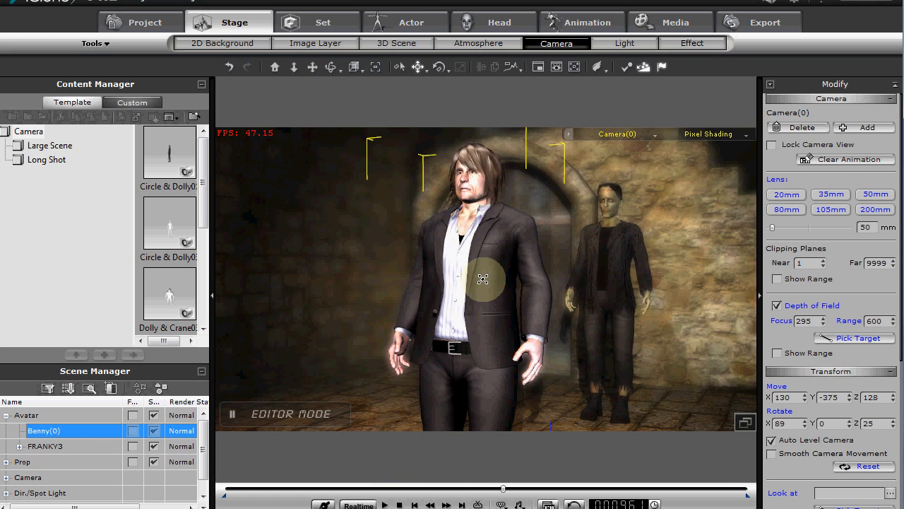
double_click(478, 276)
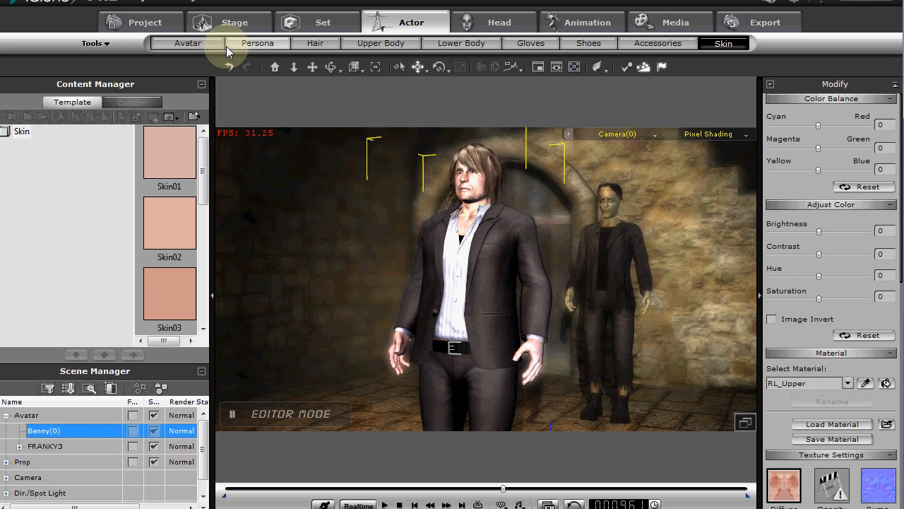
Step: Try body proportions of width 92 and length 106 on Benny, and reset them
left_click(187, 43)
left_click(838, 235)
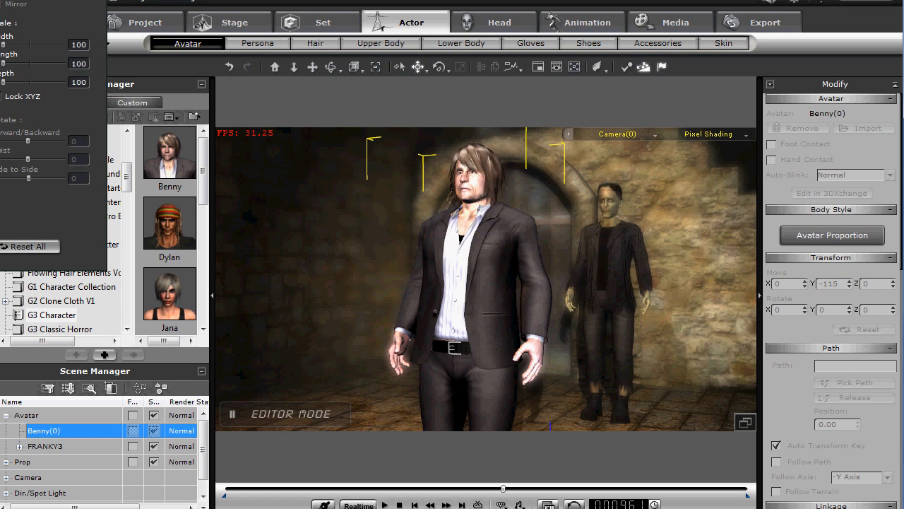
left_click_drag(44, 2, 307, 102)
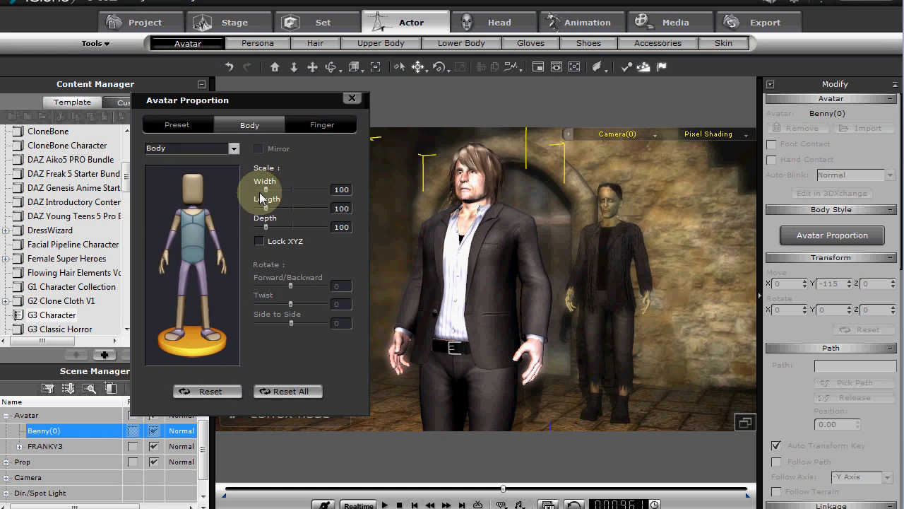
left_click_drag(267, 190, 268, 212)
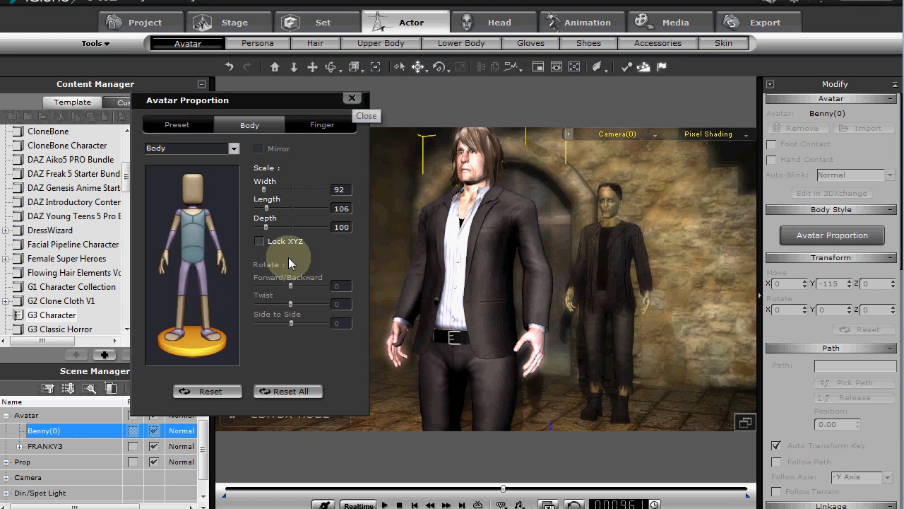
left_click(234, 393)
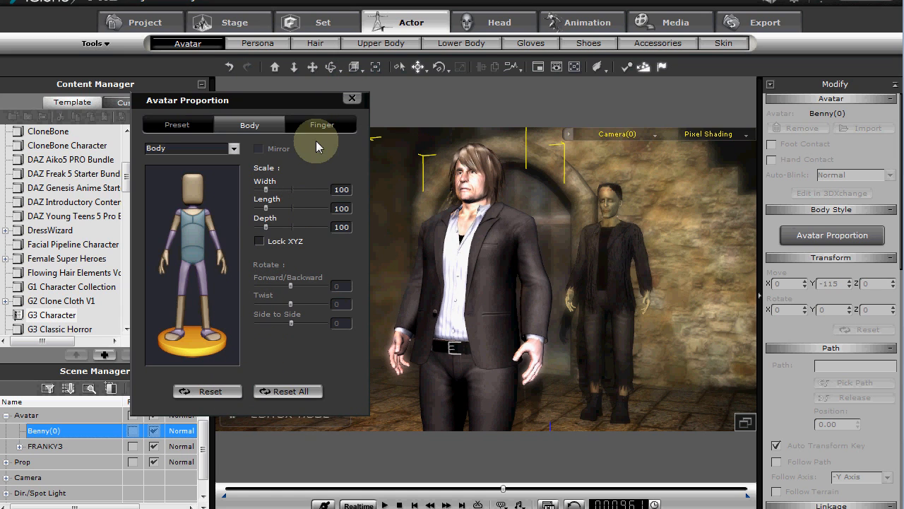
left_click(352, 100)
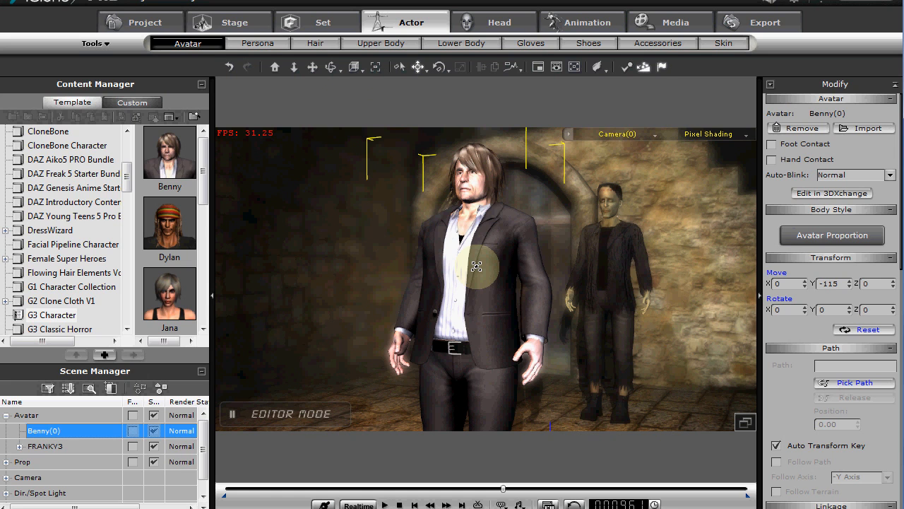
Step: Replace Benny's face with the MARIO face from the custom G5 face collection
scroll(476, 265, "up", 5)
middle_click_drag(462, 226, 457, 341)
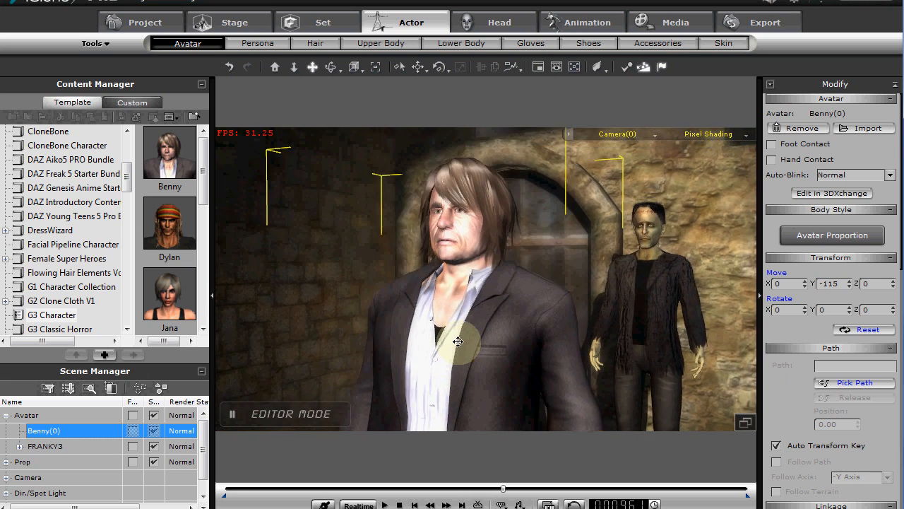
scroll(452, 349, "up", 2)
left_click_drag(458, 341, 460, 322)
scroll(452, 349, "down", 1)
scroll(459, 321, "up", 1)
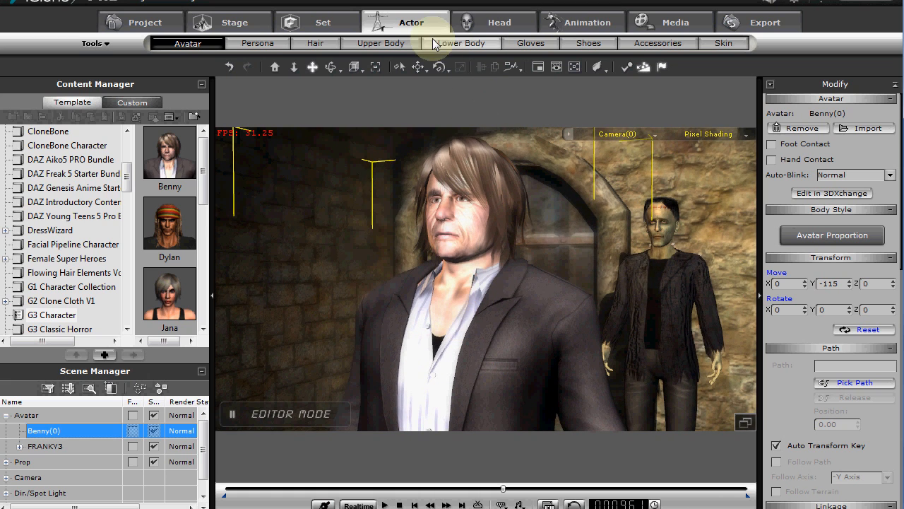
left_click(473, 25)
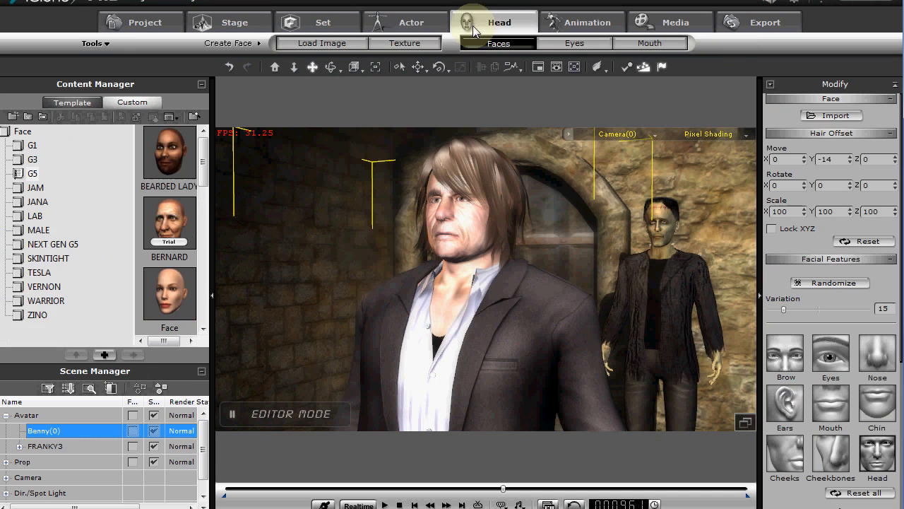
left_click_drag(202, 171, 200, 259)
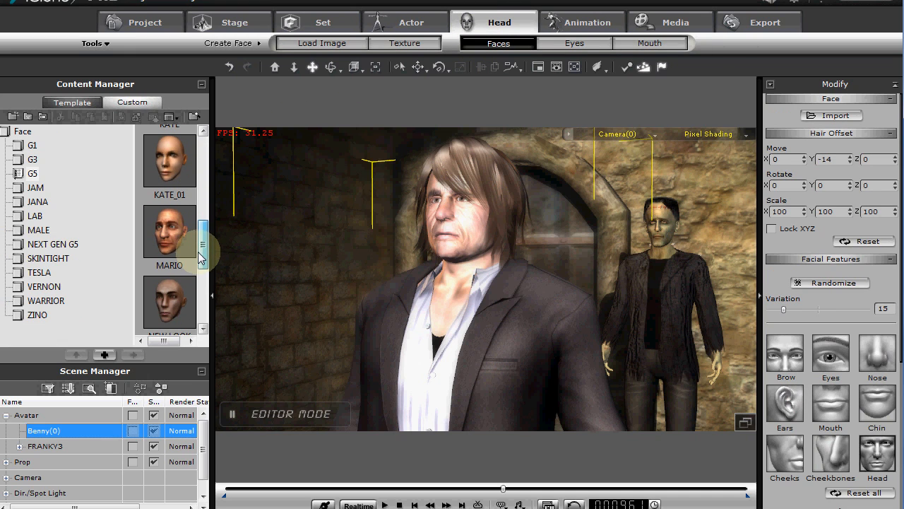
double_click(160, 230)
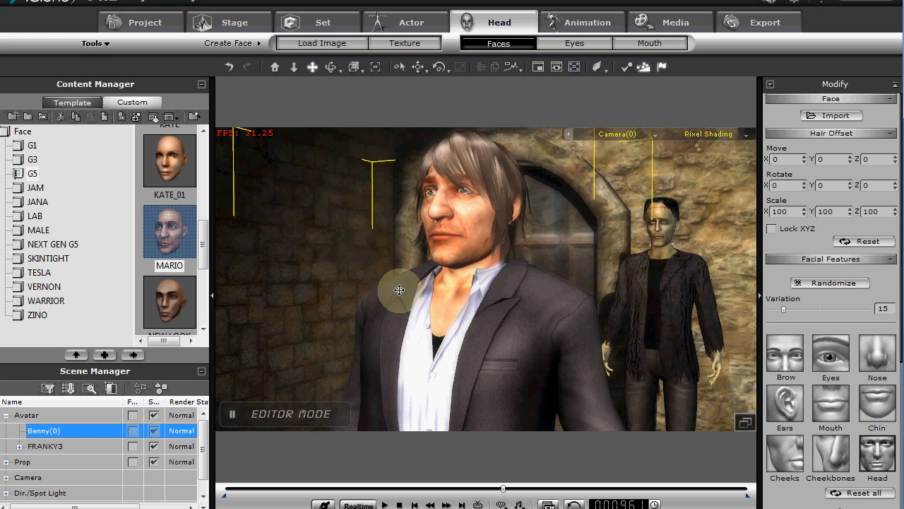
right_click_drag(452, 304, 467, 332)
scroll(484, 304, "down", 2)
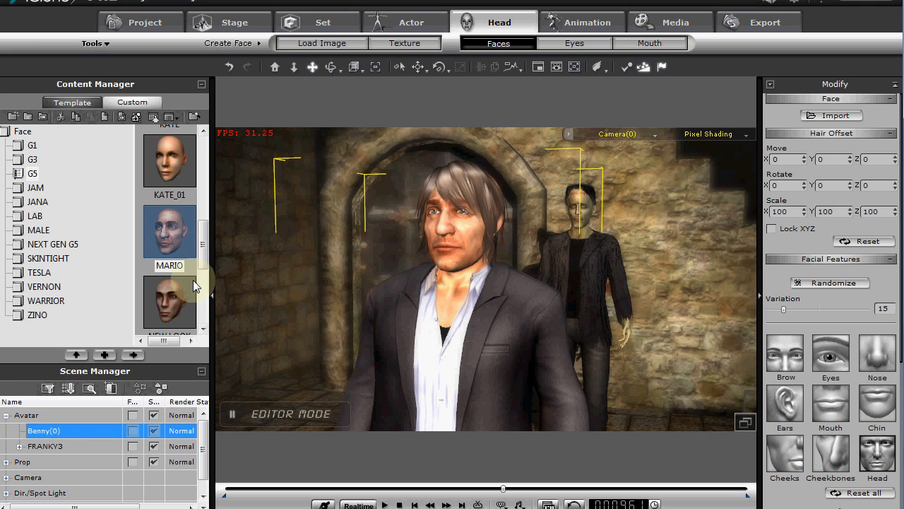
Step: Remove the hair from the Benny avatar
left_click(416, 23)
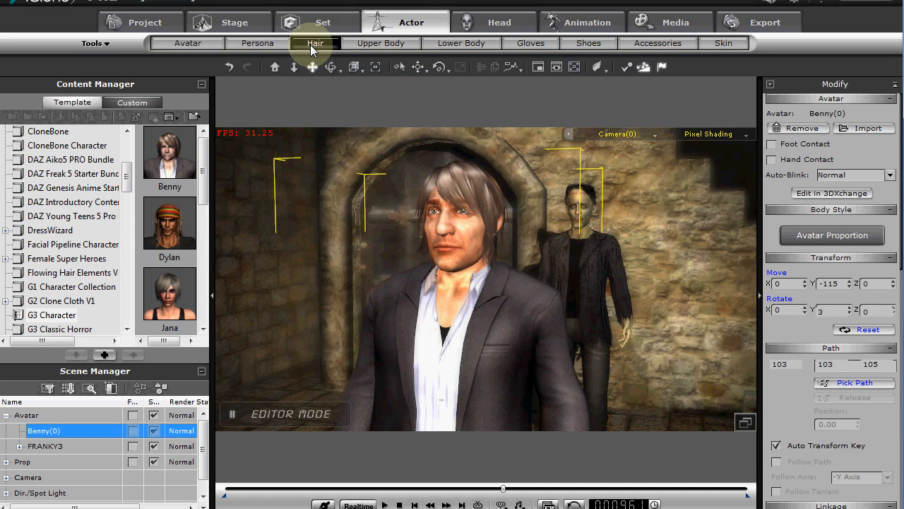
left_click(313, 46)
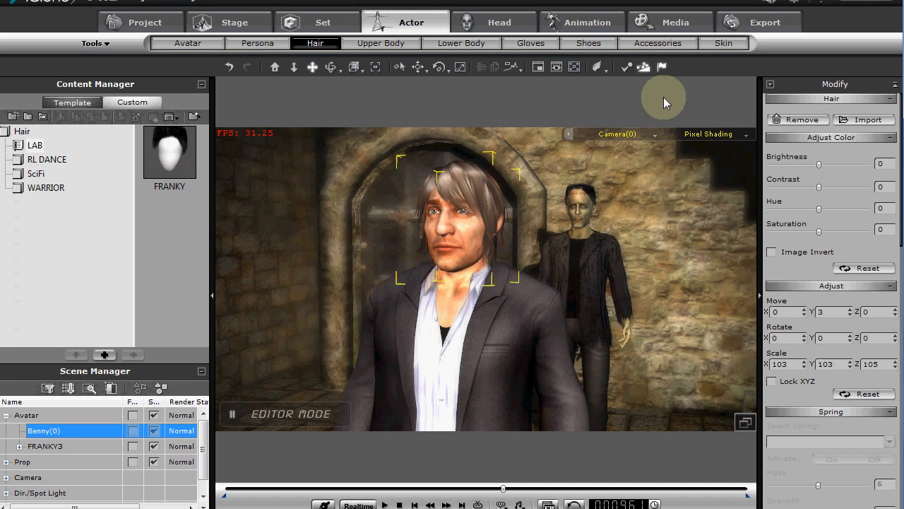
left_click(798, 120)
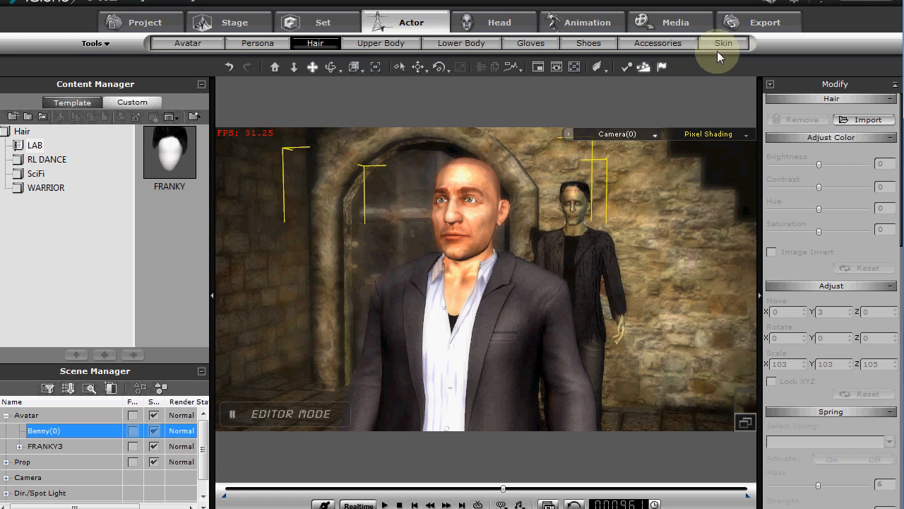
Step: Launch the RL_Face diffuse skin texture in Photoshop and switch to the other open diffuse texture image
left_click(719, 44)
scroll(781, 332, "down", 3)
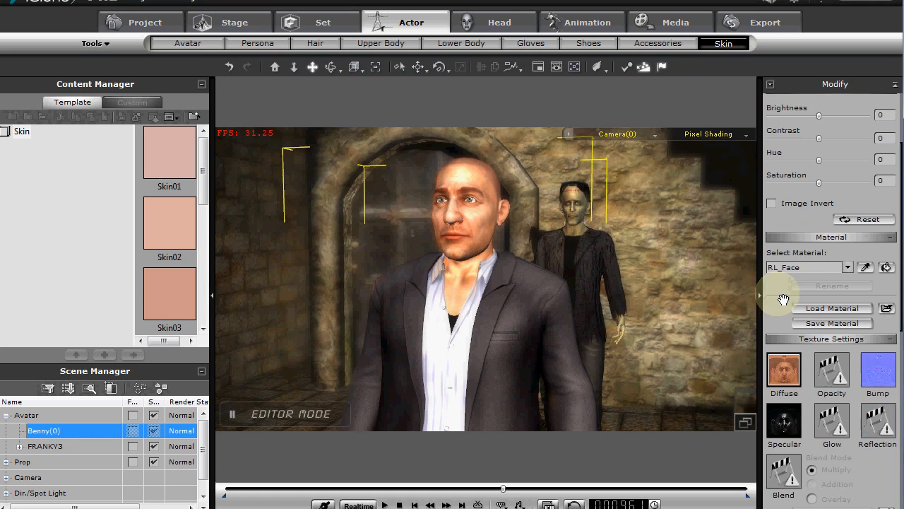
scroll(855, 325, "down", 3)
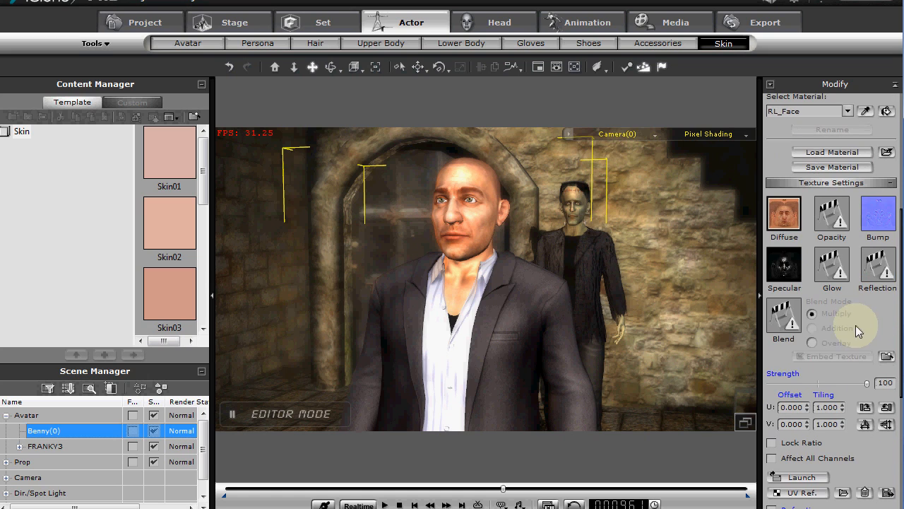
scroll(872, 332, "down", 2)
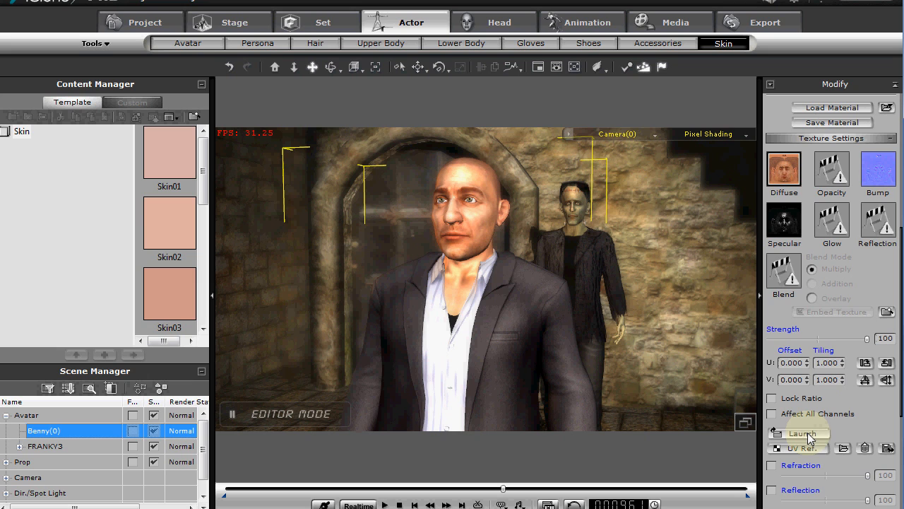
left_click(805, 434)
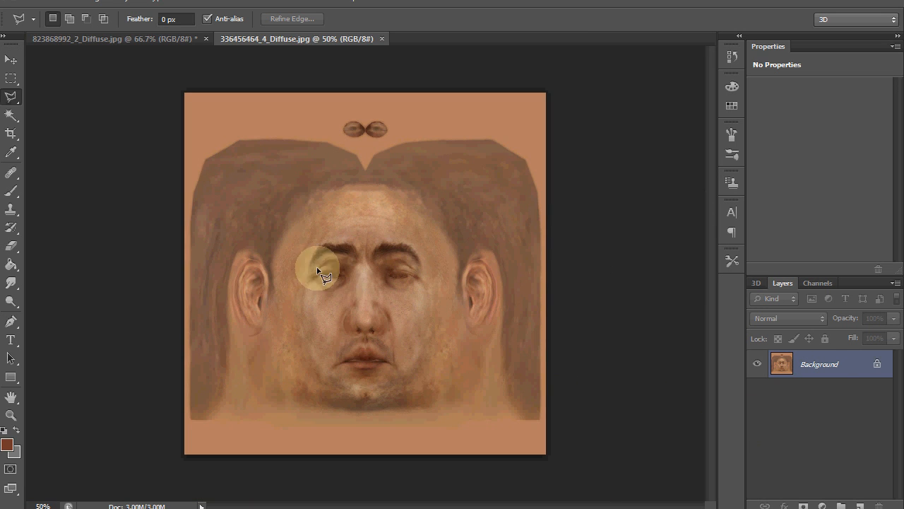
left_click(170, 37)
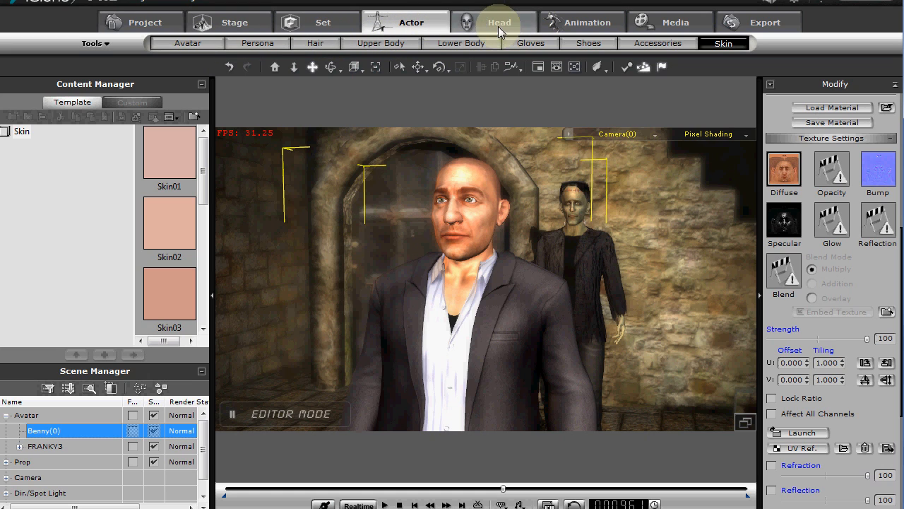
Step: Try the FRANKY face from the custom LAB face collection on Benny, and undo it
left_click(455, 31)
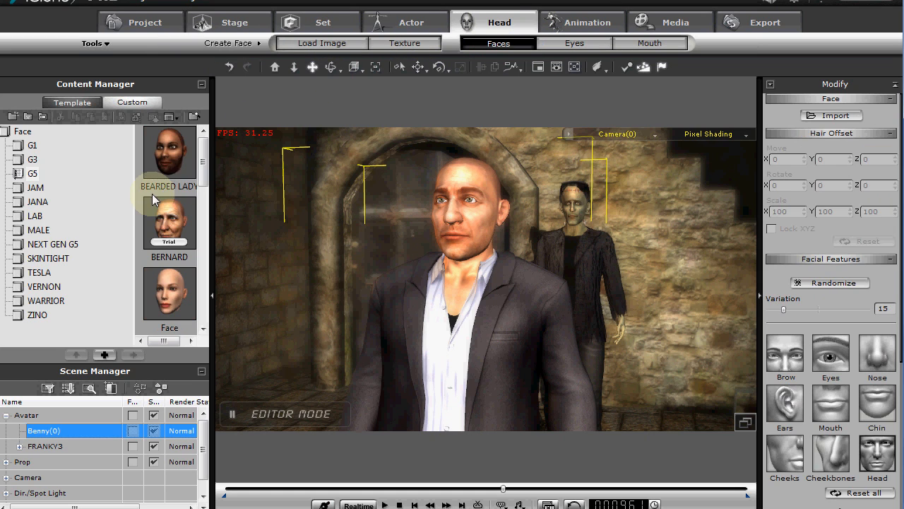
left_click(34, 217)
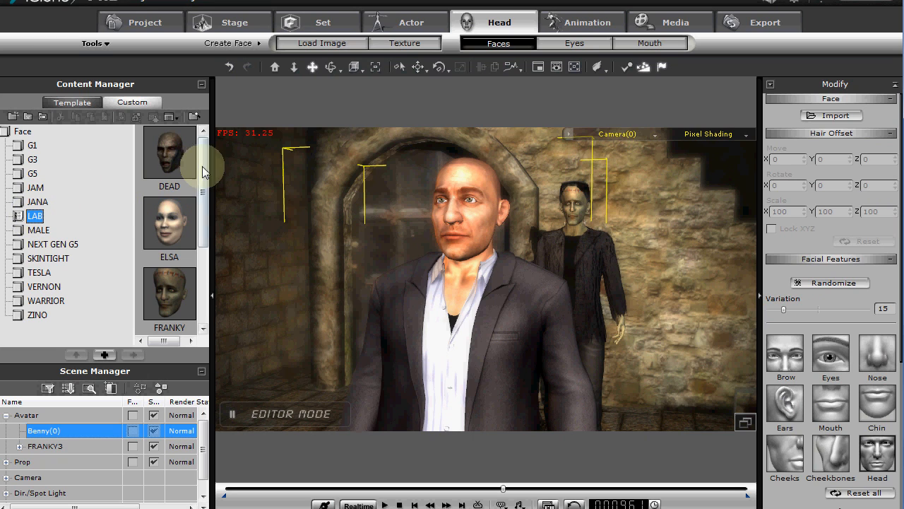
mouse_move(202, 233)
left_mouse_down()
mouse_move(205, 306)
mouse_move(205, 248)
left_mouse_up()
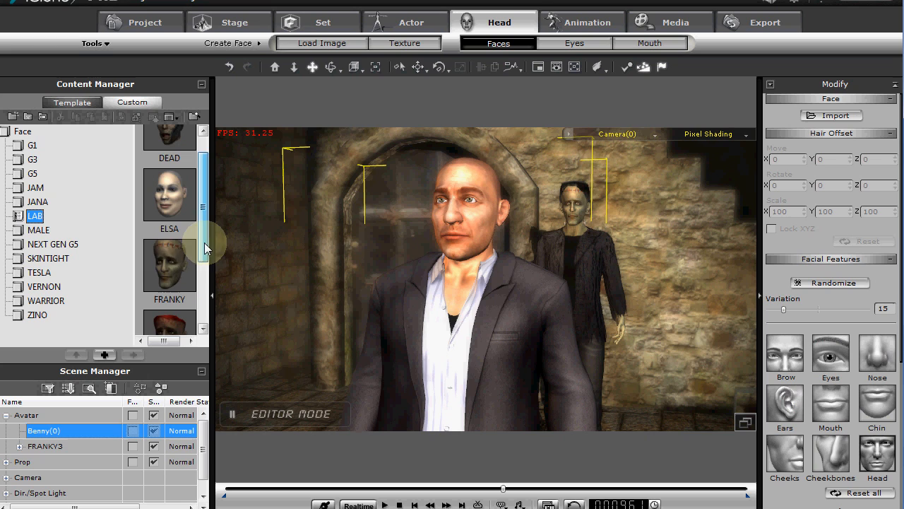
double_click(169, 265)
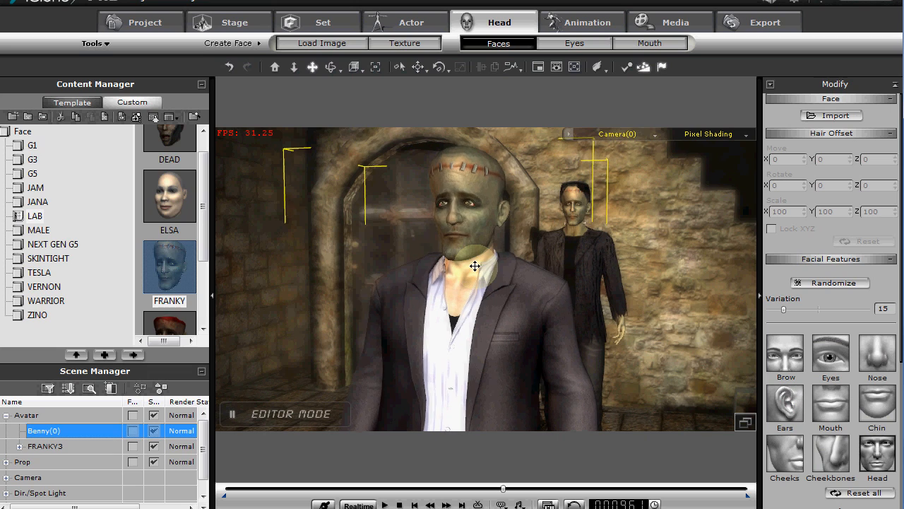
left_click_drag(475, 266, 472, 305)
scroll(466, 305, "up", 3)
right_click_drag(517, 310, 575, 320)
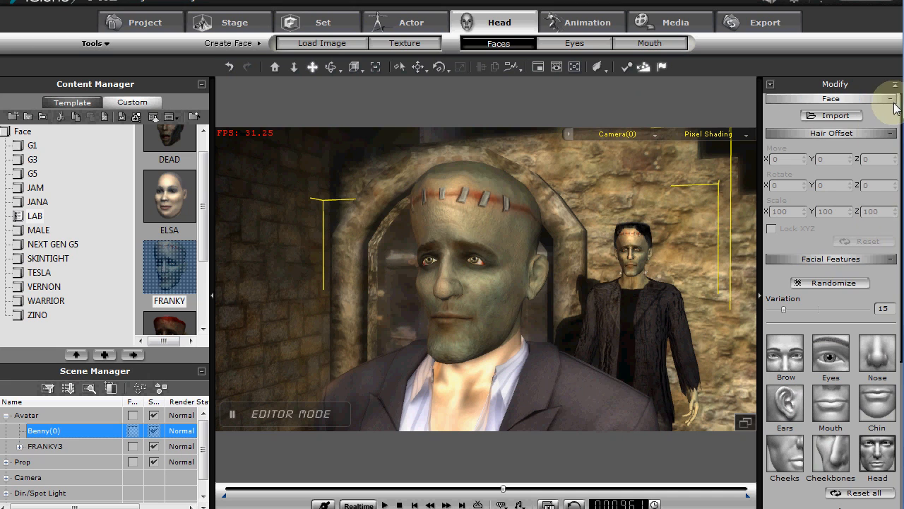
scroll(879, 212, "down", 5)
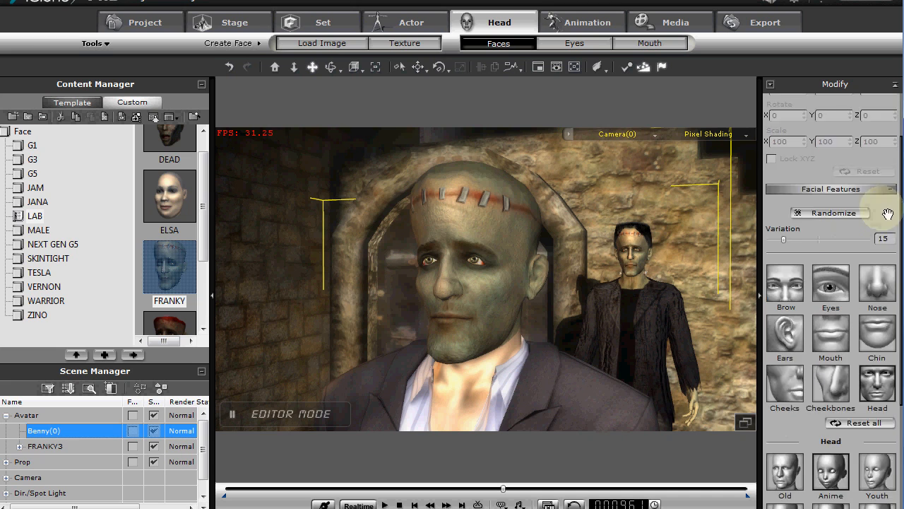
scroll(819, 332, "down", 2)
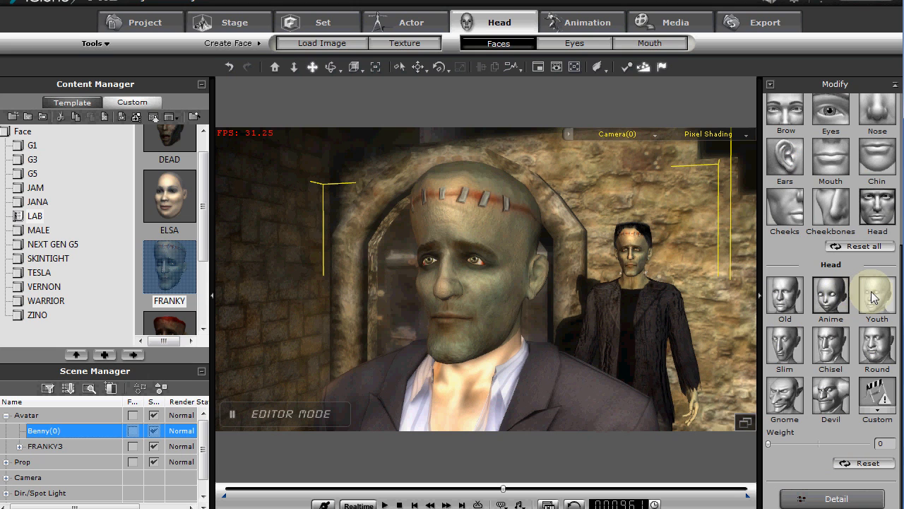
key("ctrl+z")
Step: Open the detailed facial feature editor and adjust Benny's skull at the crown and mirrored upper side points of the front face
left_click_drag(490, 299, 499, 339)
scroll(497, 338, "up", 3)
right_click_drag(527, 338, 544, 362)
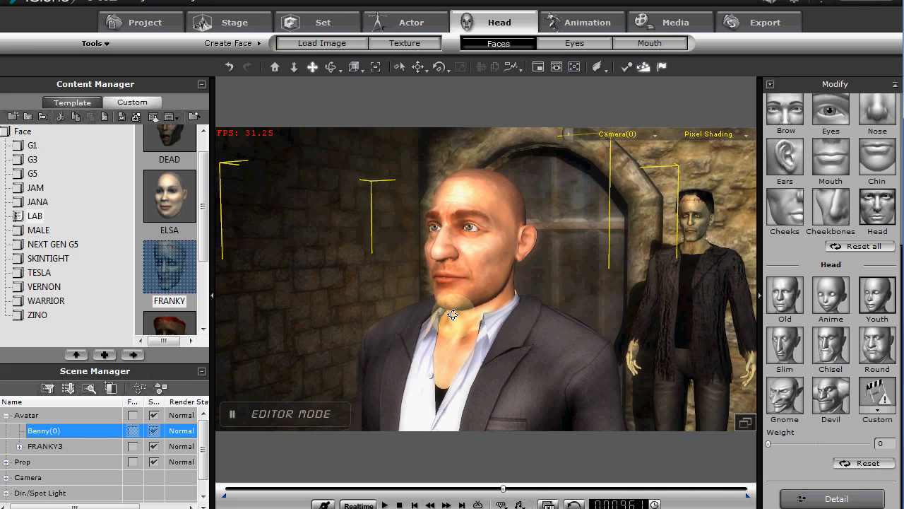
left_click(834, 500)
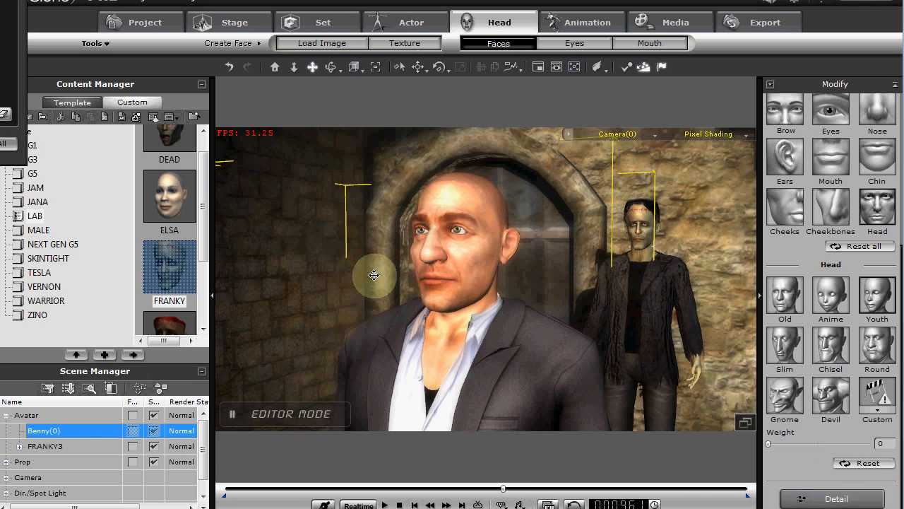
left_click_drag(0, 0, 253, 126)
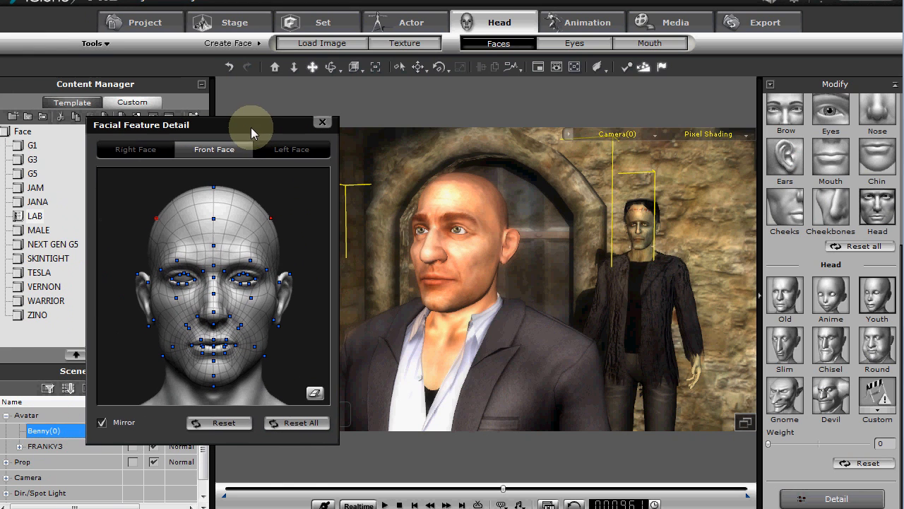
left_click(214, 187)
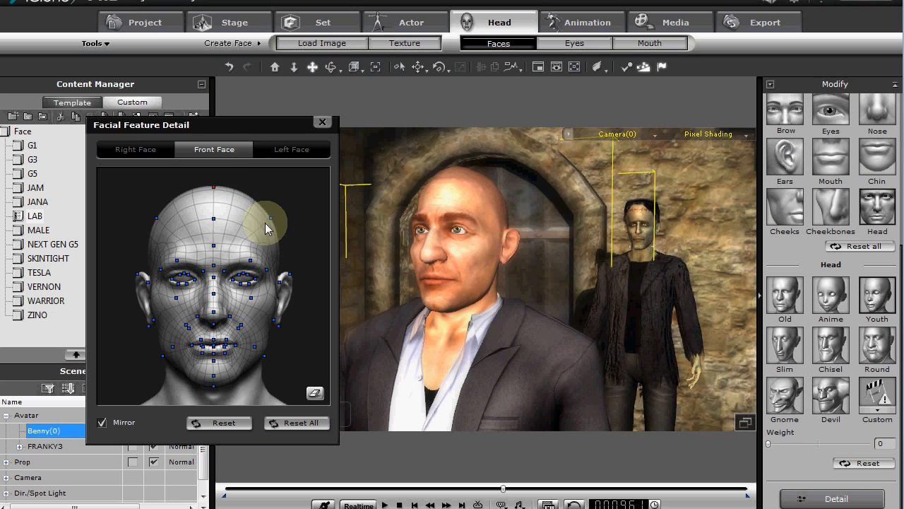
left_click(271, 219)
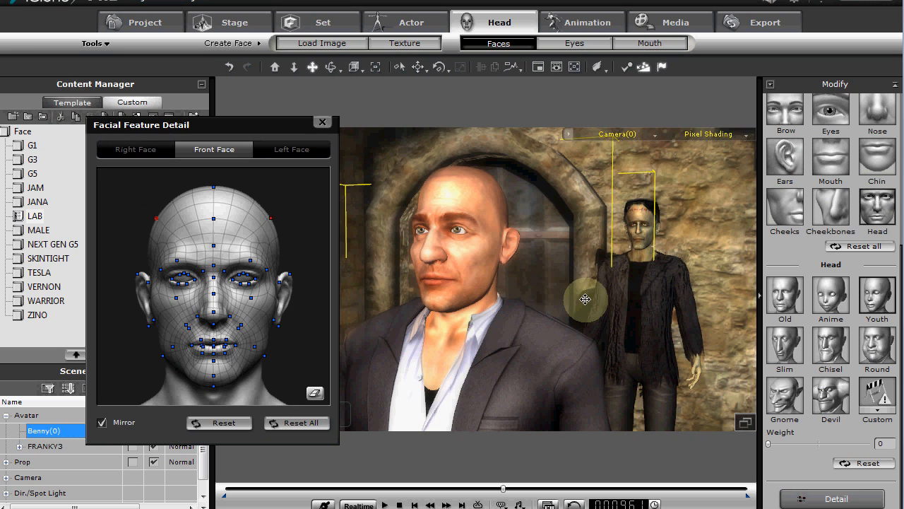
Step: Switch the detailed facial feature editor to the left profile and adjust the upper forehead point of Benny's skull
left_click(283, 154)
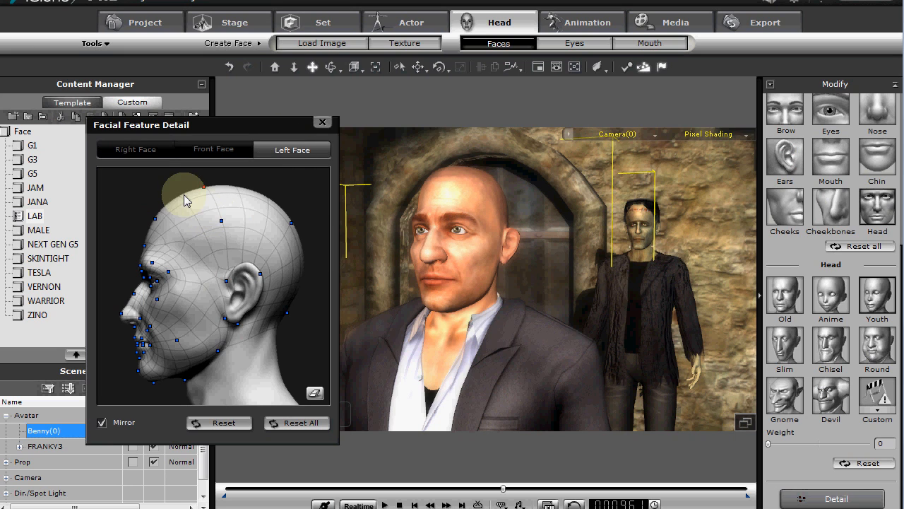
left_click(155, 219)
right_click_drag(592, 291, 450, 280)
left_click_drag(450, 280, 517, 327)
right_click_drag(516, 327, 340, 270)
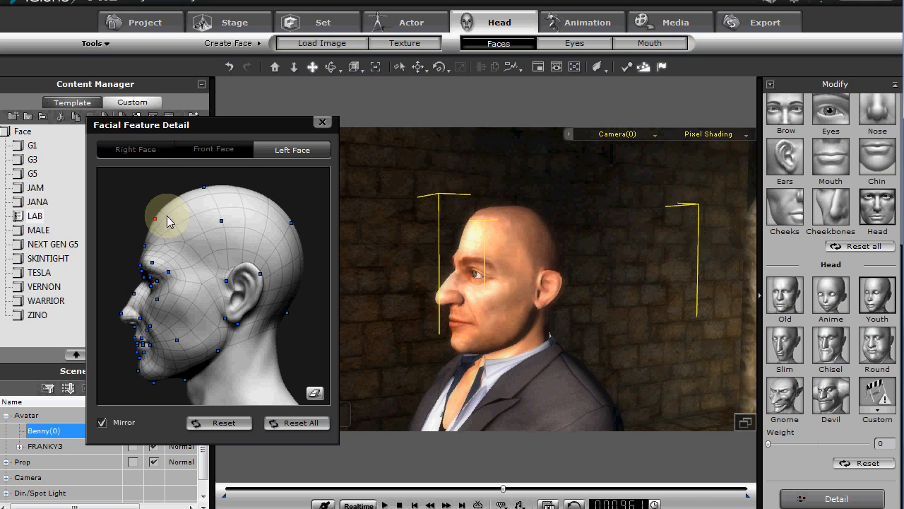
Step: Adjust the crown and back-of-skull points in the left profile to reshape the top and rear of Benny's head
left_click(211, 194)
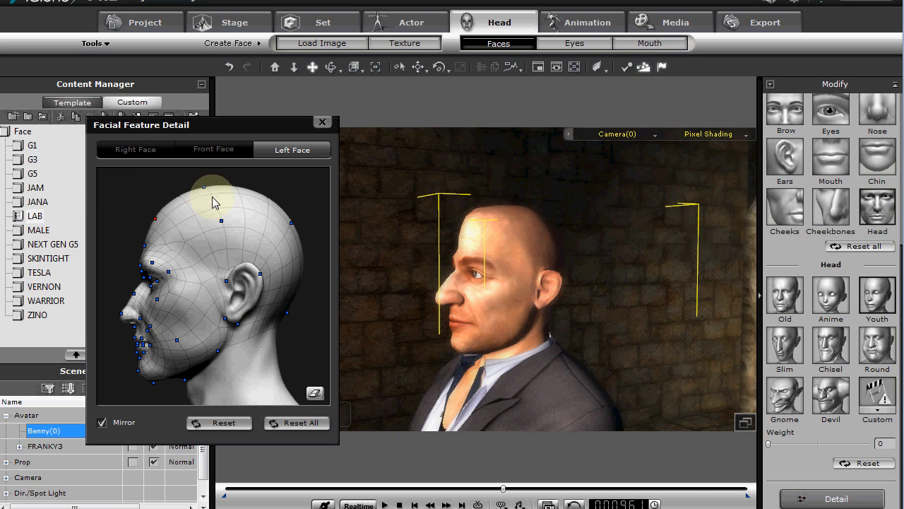
left_click(203, 188)
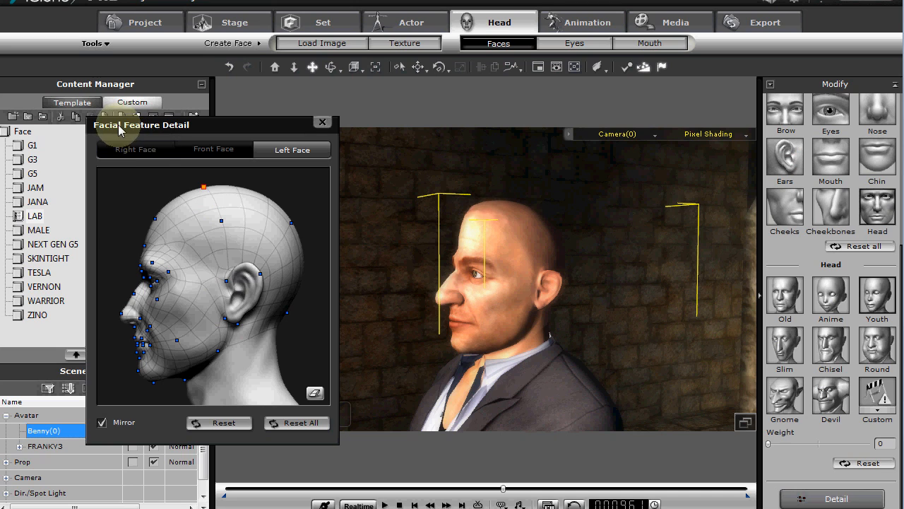
left_click(292, 223)
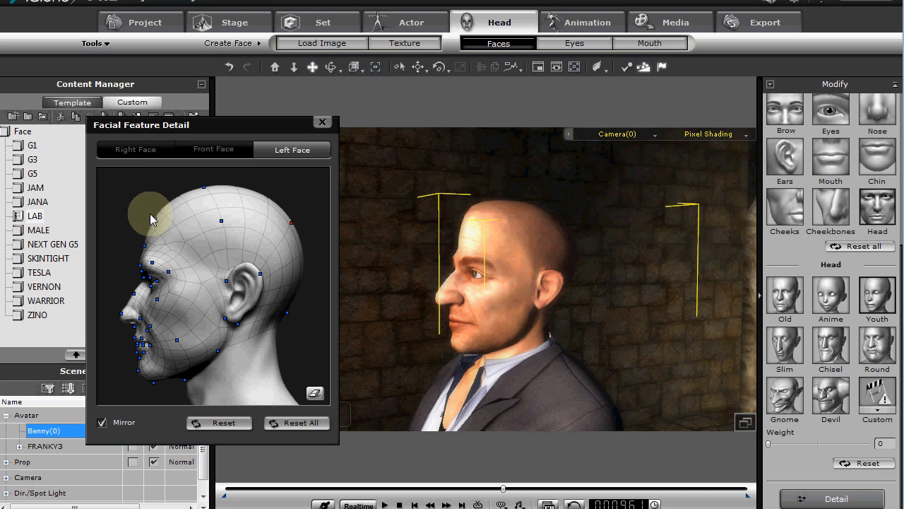
right_click_drag(645, 363, 545, 331)
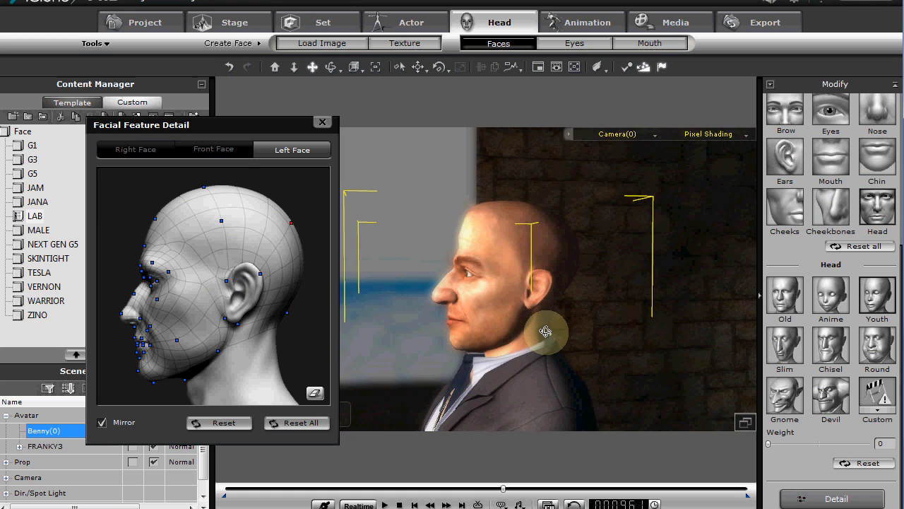
left_click(203, 186)
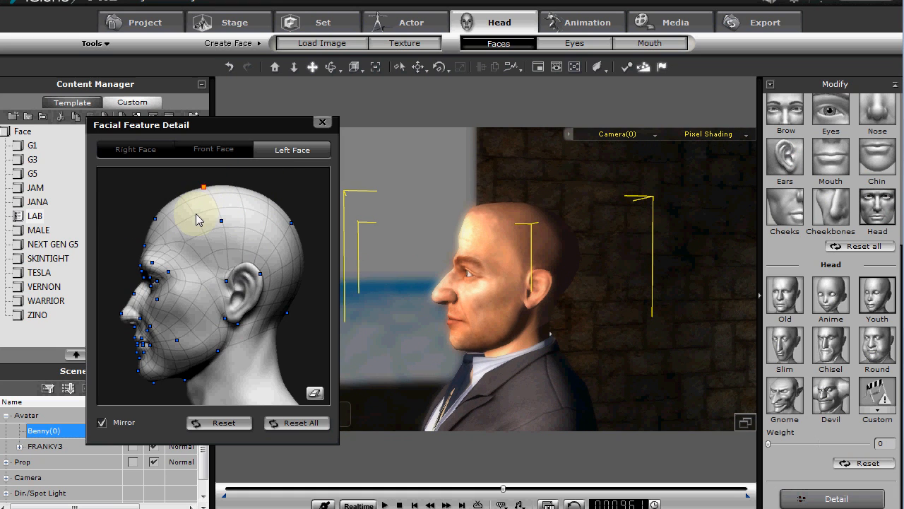
right_click_drag(438, 303, 603, 318)
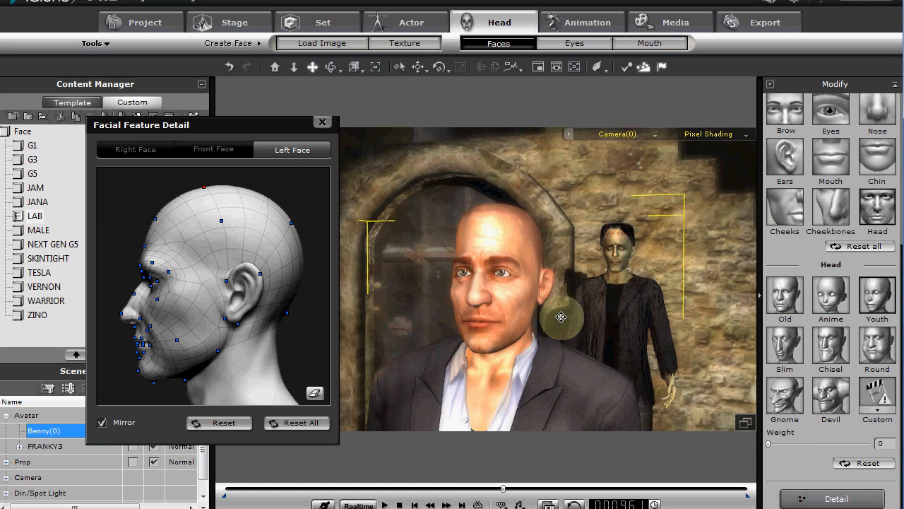
Step: Return to the front face, refine the mirrored upper side points of the skull, and close the detailed feature editor
left_click(213, 149)
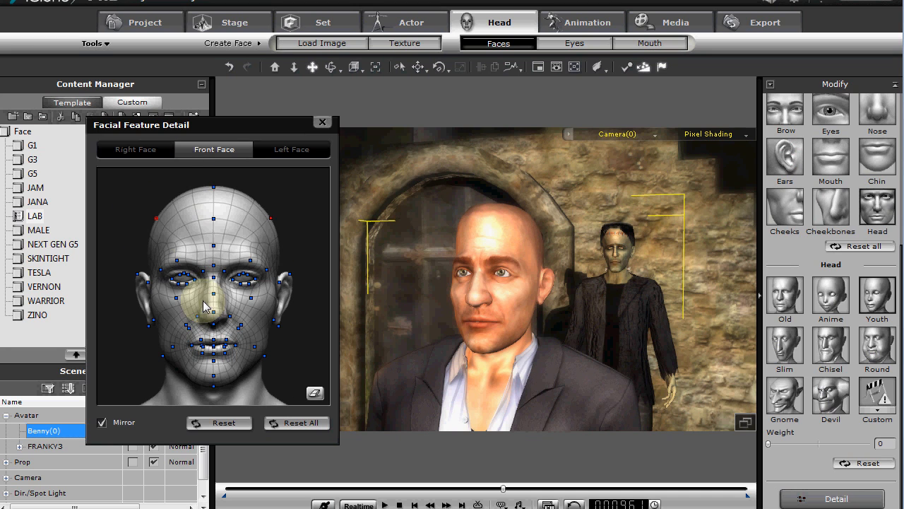
left_click(270, 218)
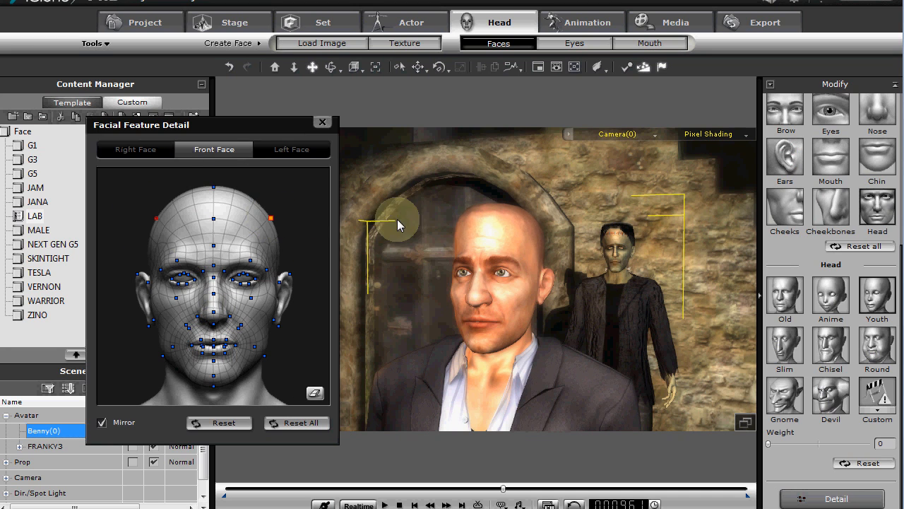
right_click_drag(479, 226, 529, 365)
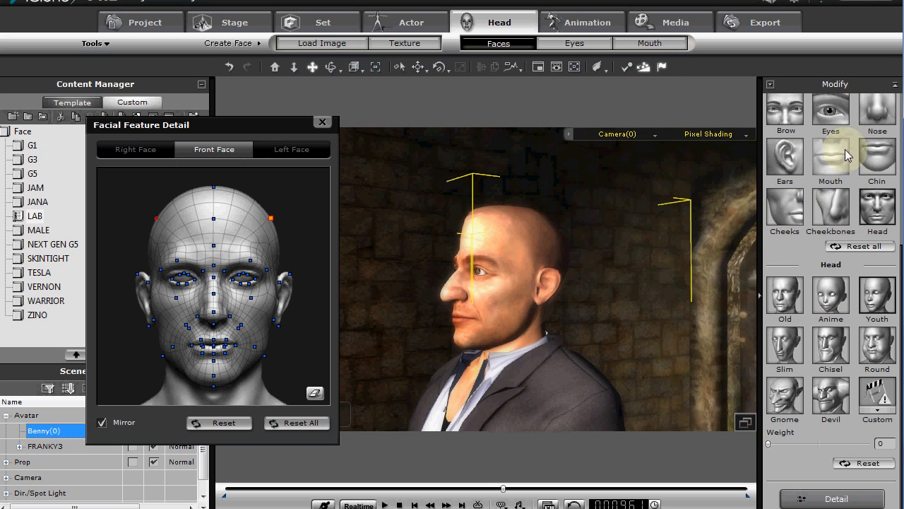
left_click(181, 282)
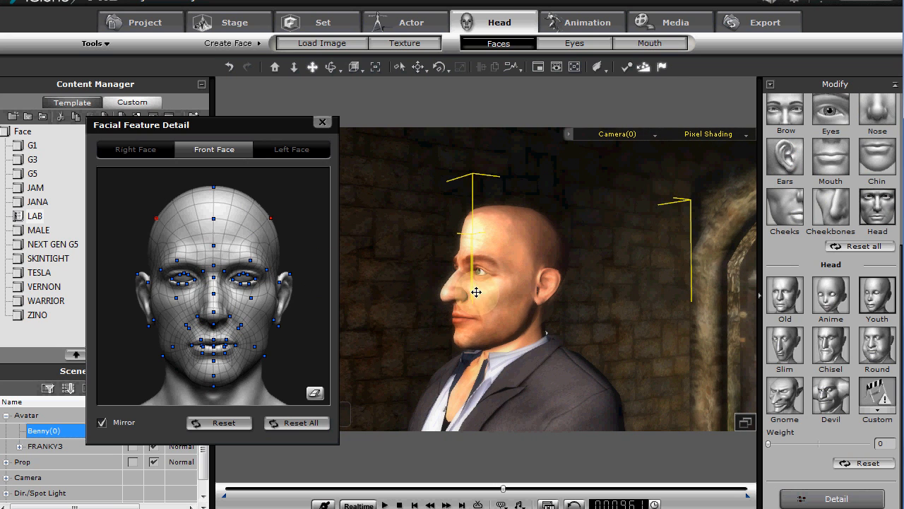
right_click_drag(476, 288, 505, 282)
right_click_drag(462, 261, 500, 345)
left_click(324, 125)
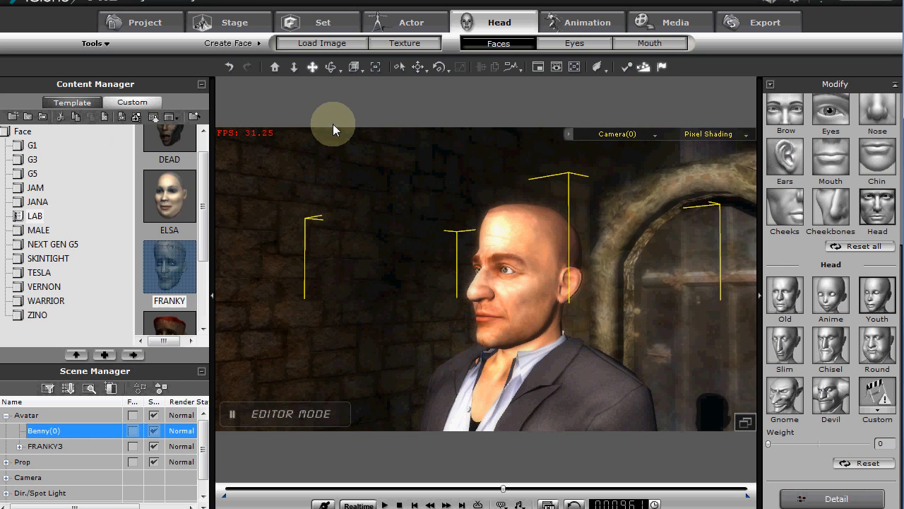
Step: Shift Benny's cheeks about halfway toward sunken
left_click(785, 224)
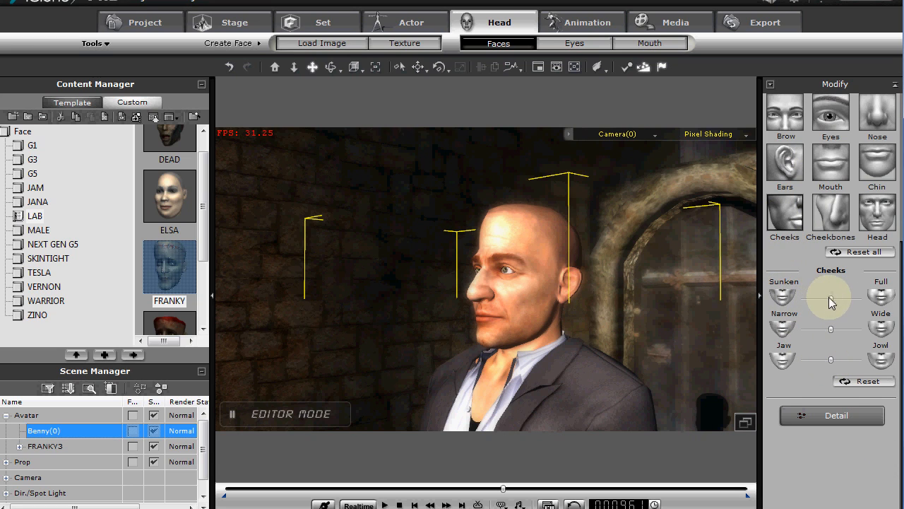
left_click_drag(831, 299, 790, 305)
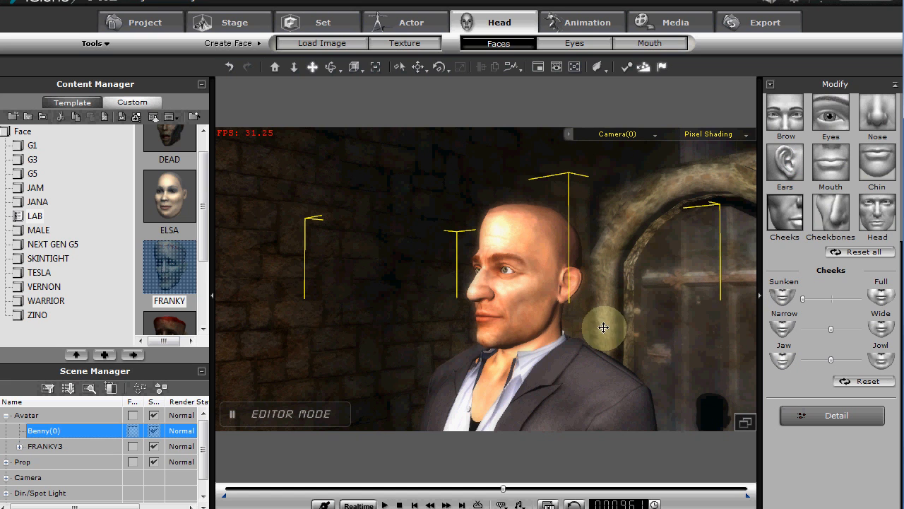
right_click_drag(603, 324, 614, 264)
right_click_drag(571, 298, 490, 323)
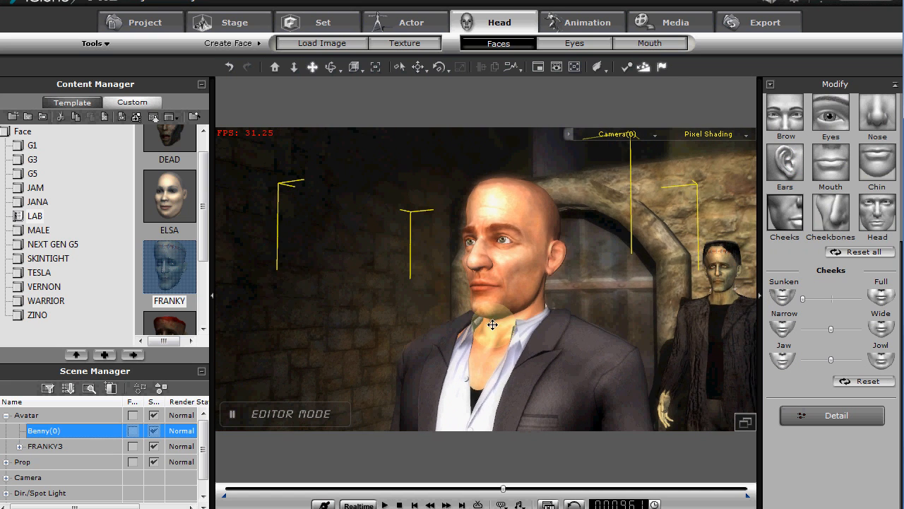
Step: Apply the custom FRANKY face from the LAB collection to Benny and inspect the head from the front
double_click(176, 267)
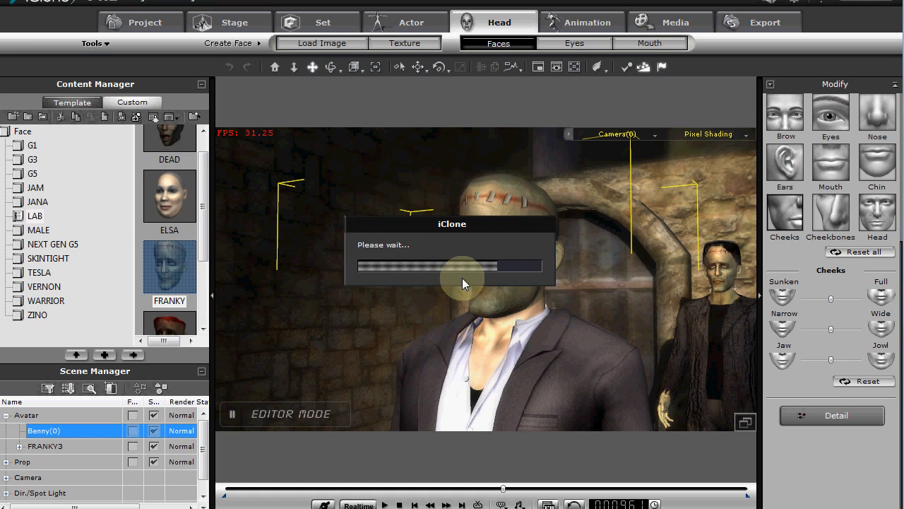
right_click_drag(506, 334, 545, 333)
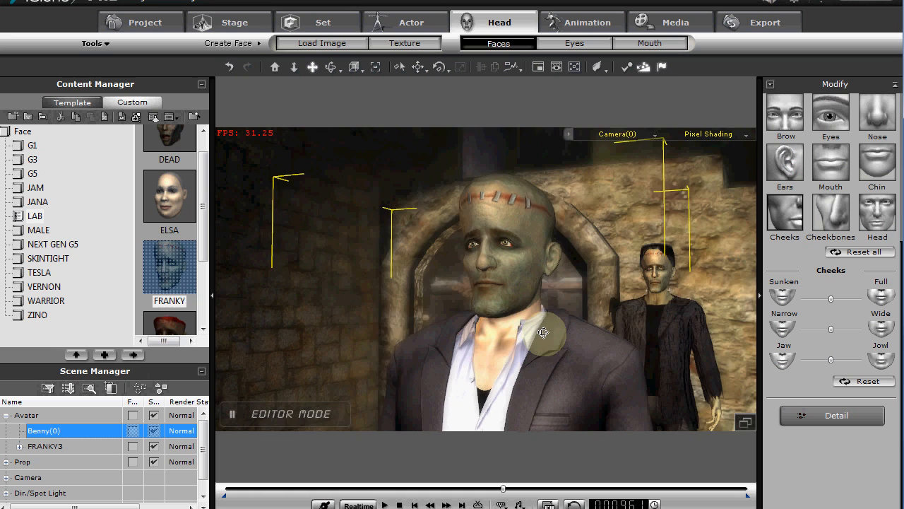
left_click_drag(508, 333, 492, 272)
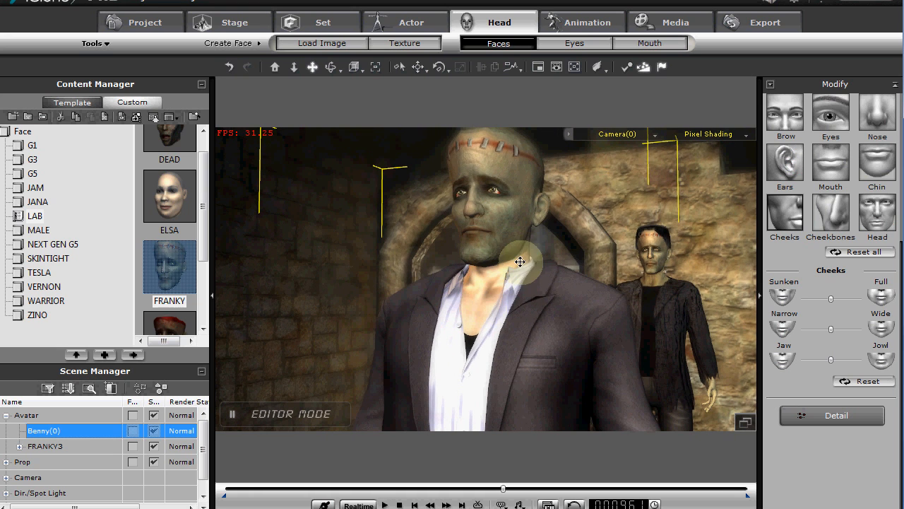
scroll(537, 306, "down", 5)
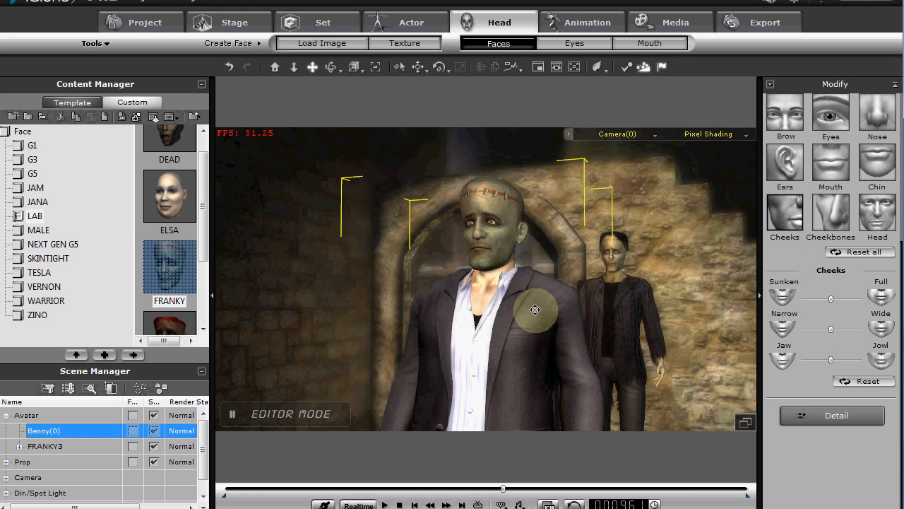
scroll(528, 300, "up", 4)
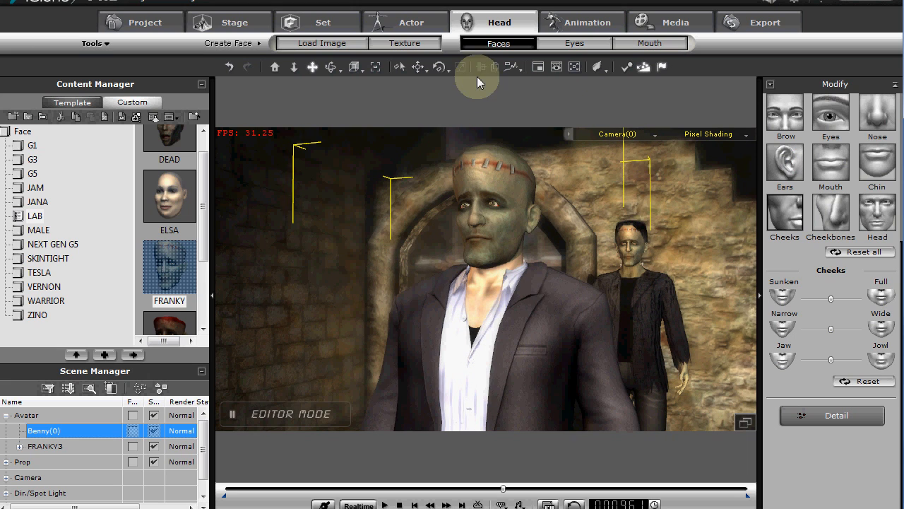
Step: Open Benny's skin settings and check the textures of the RL_Upper material
left_click(426, 21)
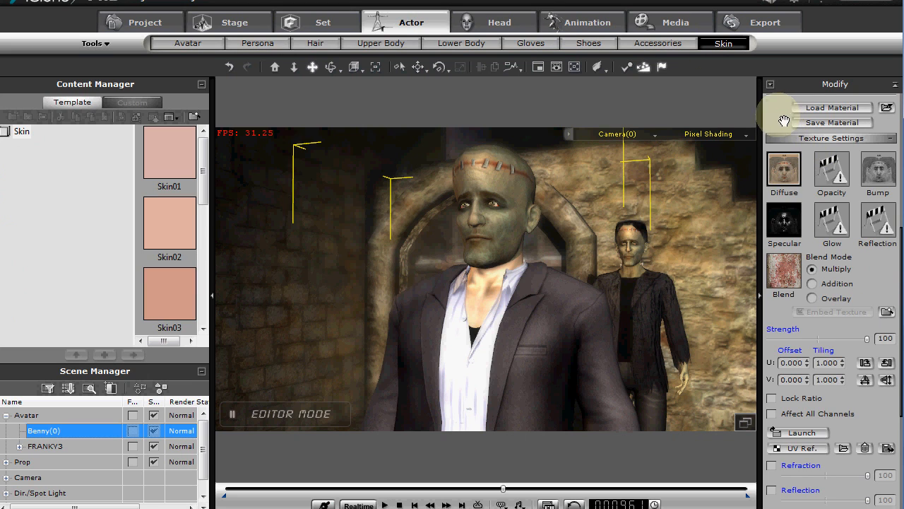
scroll(780, 118, "up", 3)
left_click(848, 172)
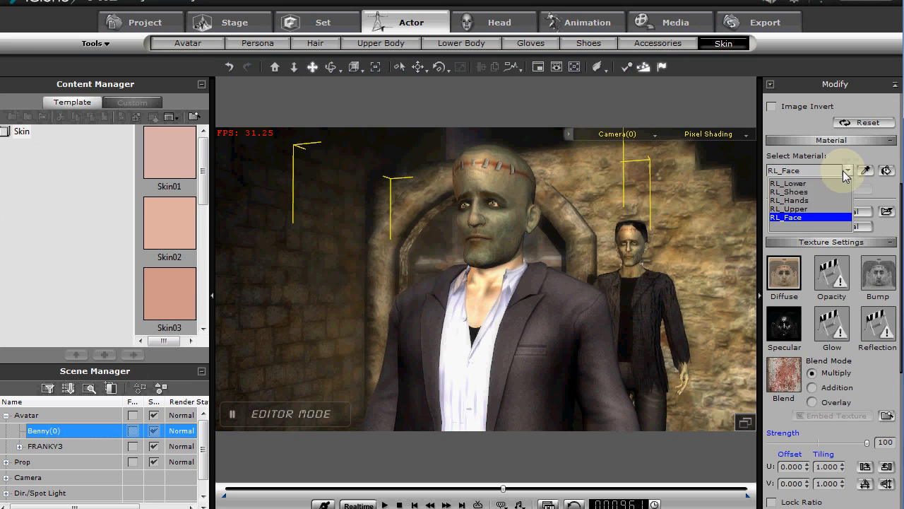
left_click(805, 209)
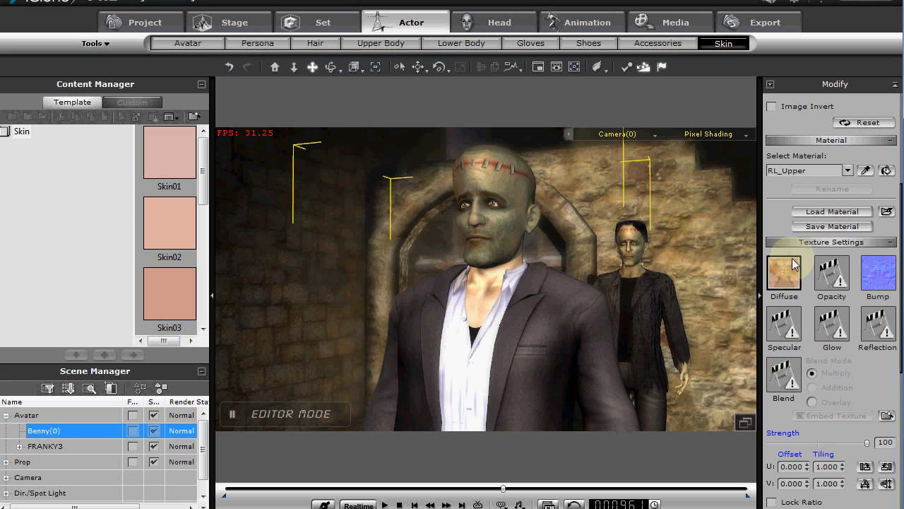
left_click_drag(784, 224, 785, 251)
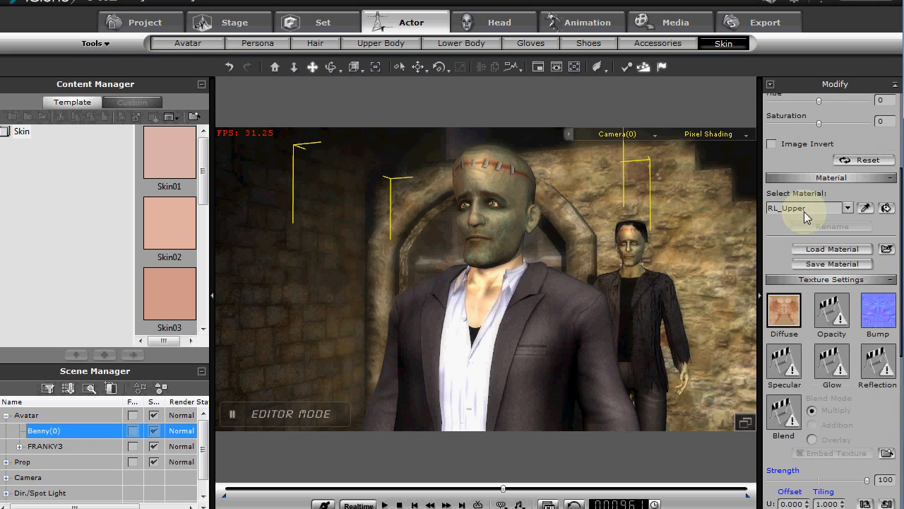
Step: Select Benny's RL_Face skin material and enable Affect All Materials in its material settings
left_click(848, 206)
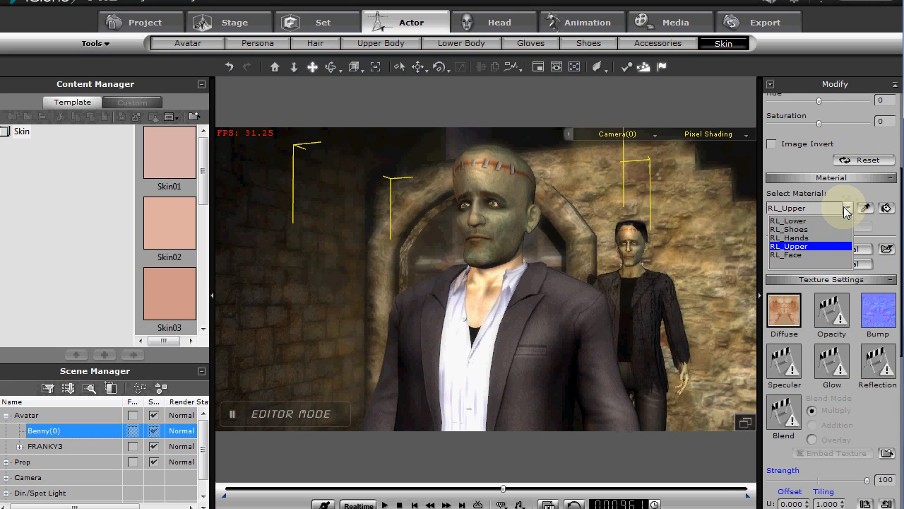
left_click(784, 244)
left_click_drag(865, 406, 861, 157)
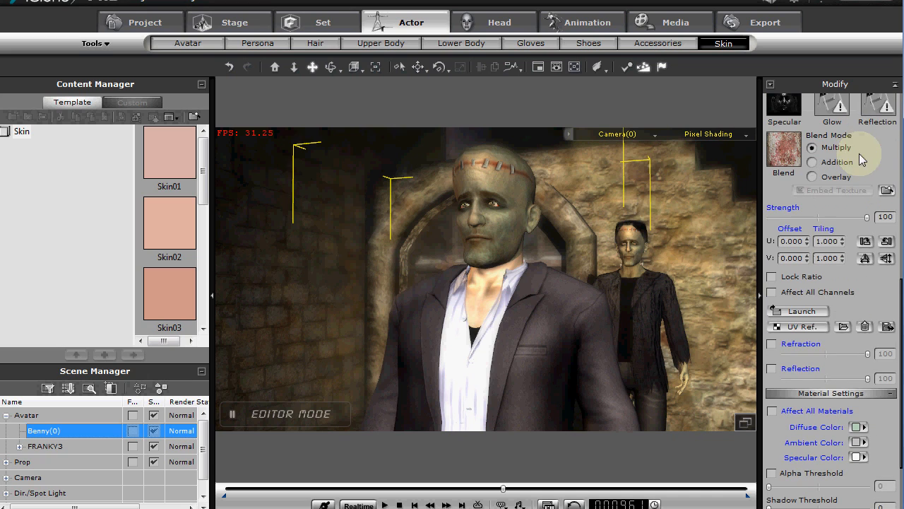
left_click(772, 411)
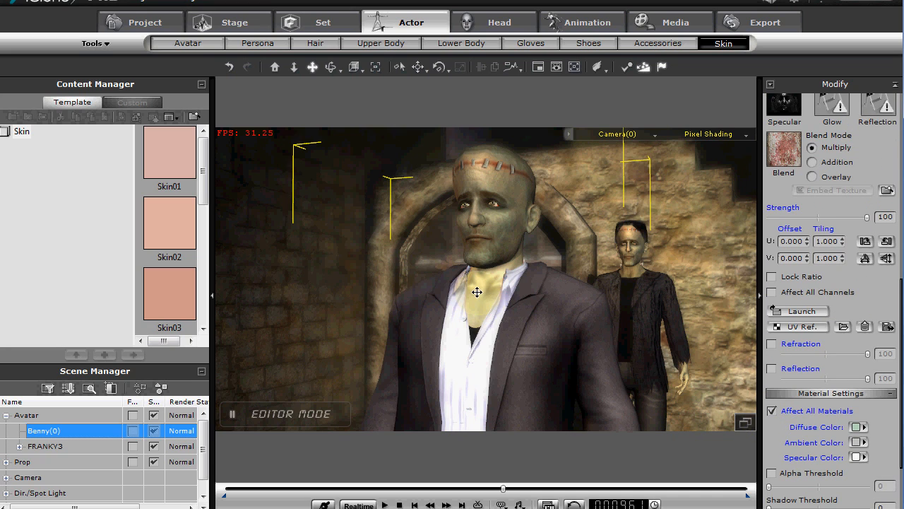
Step: Examine the skin tint on Benny's face, neck, chest and hands against the FRANKY3 avatar
left_click_drag(541, 299, 558, 275)
scroll(862, 160, "up", 3)
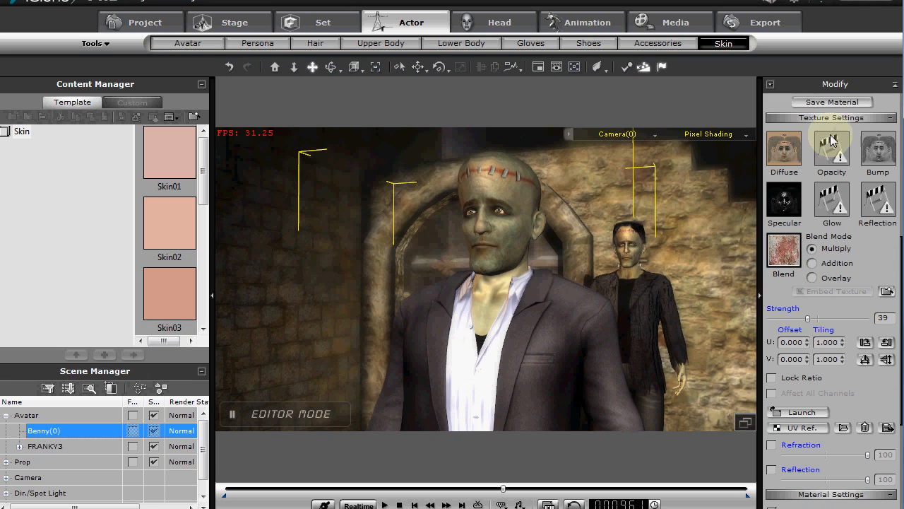
scroll(794, 113, "up", 2)
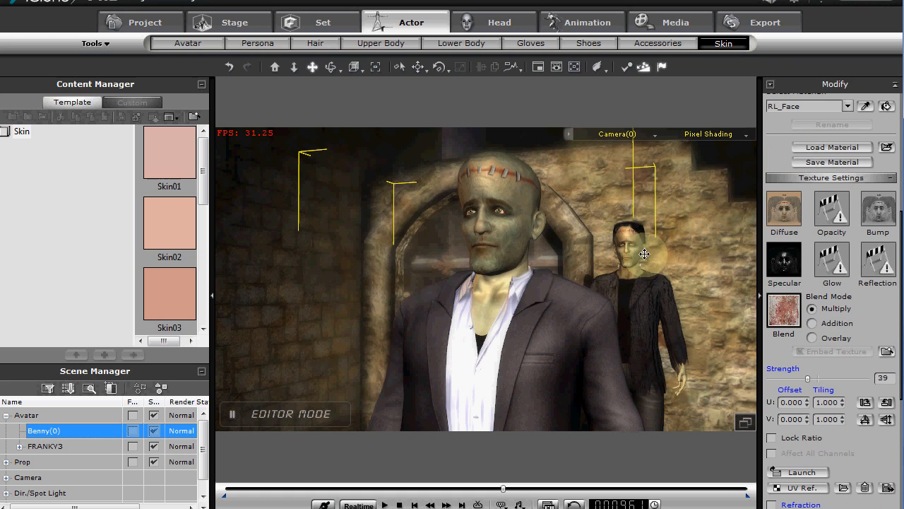
left_click_drag(576, 287, 529, 254)
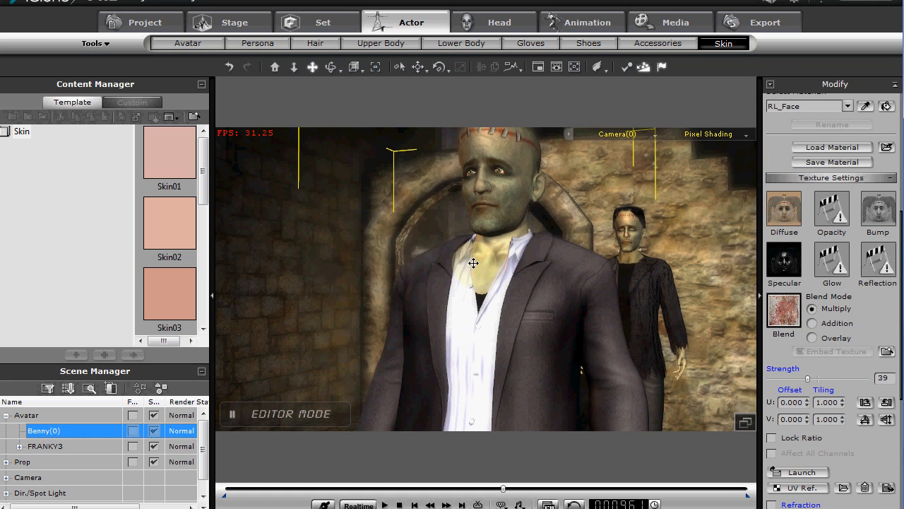
left_click_drag(474, 271, 542, 291)
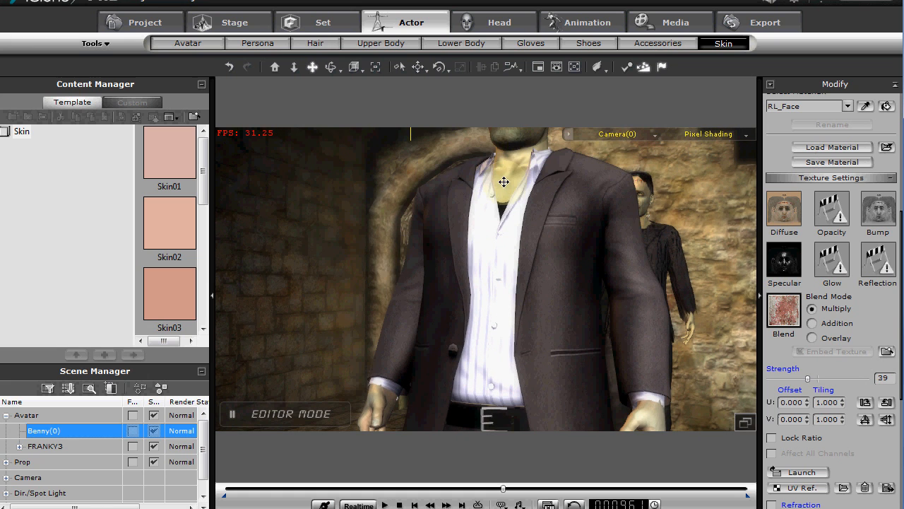
left_click_drag(536, 211, 361, 245)
scroll(556, 217, "down", 4)
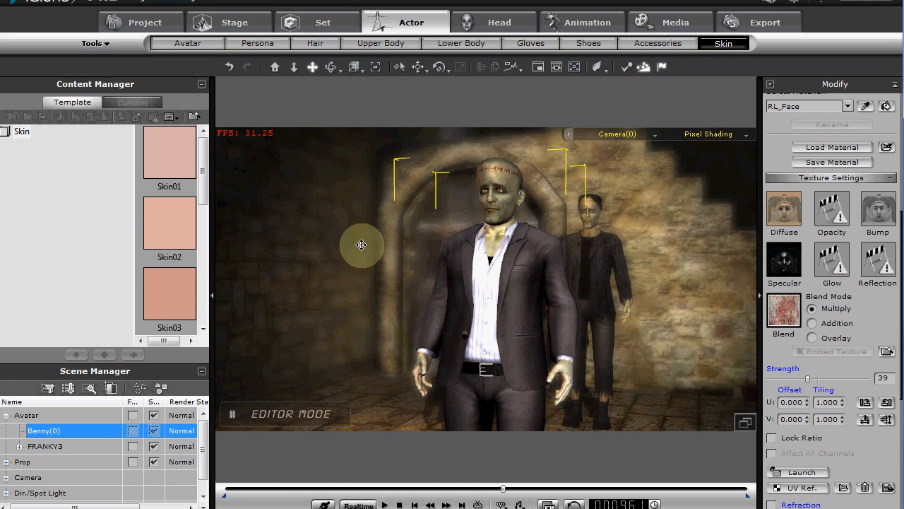
left_click_drag(525, 297, 494, 276)
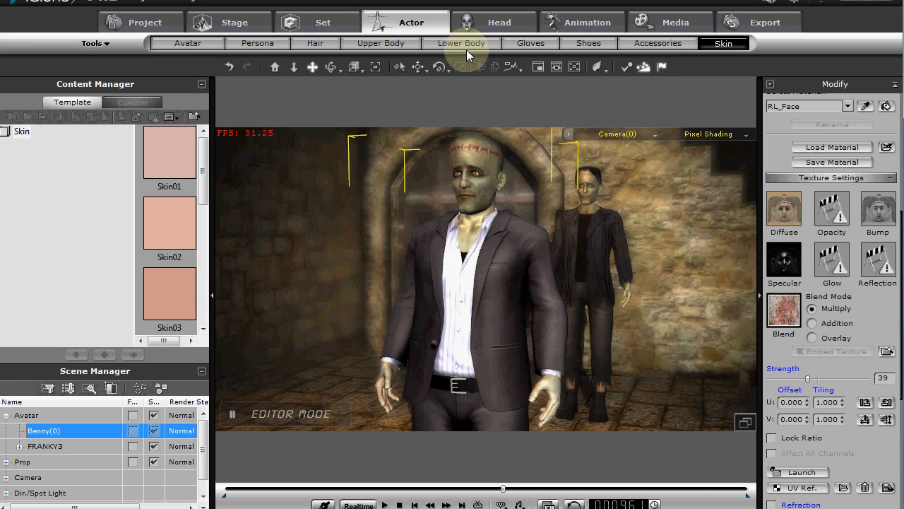
Step: Dress Benny in the custom FRANKY upper body clothing from the LAB collection
left_click(385, 43)
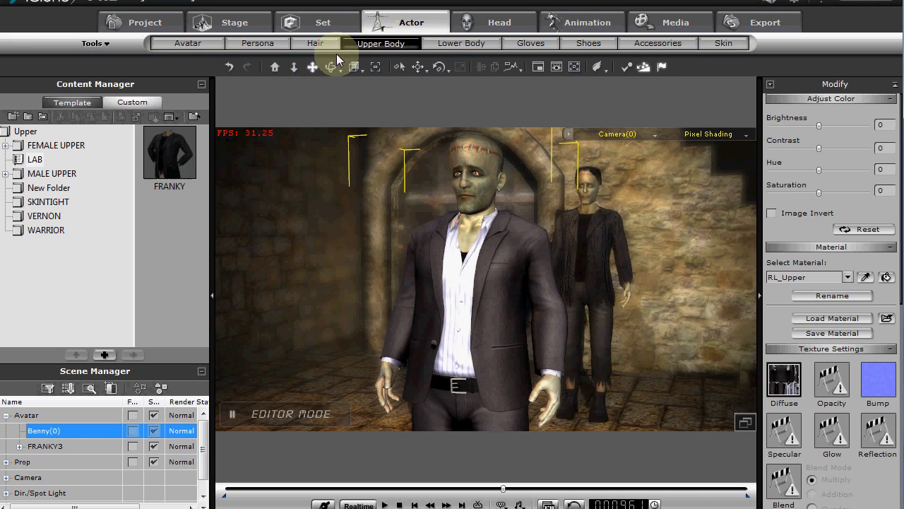
double_click(166, 163)
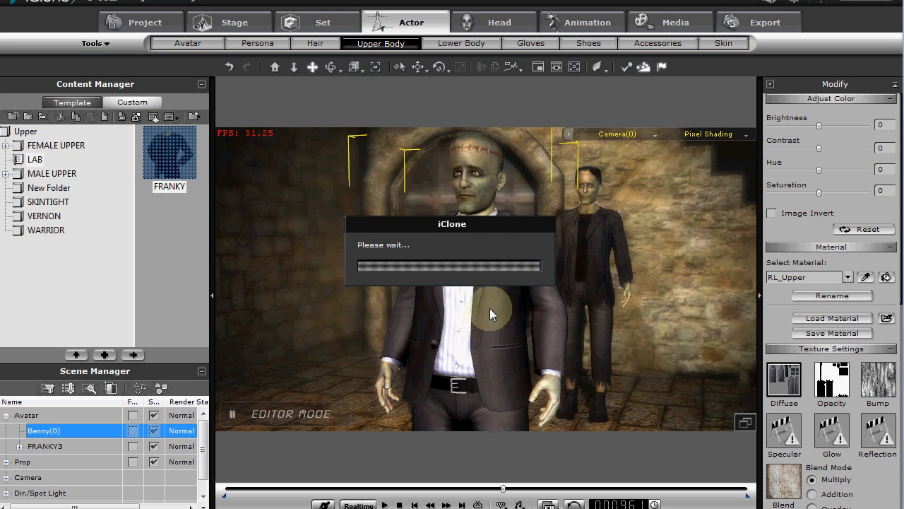
left_click_drag(487, 330, 500, 295)
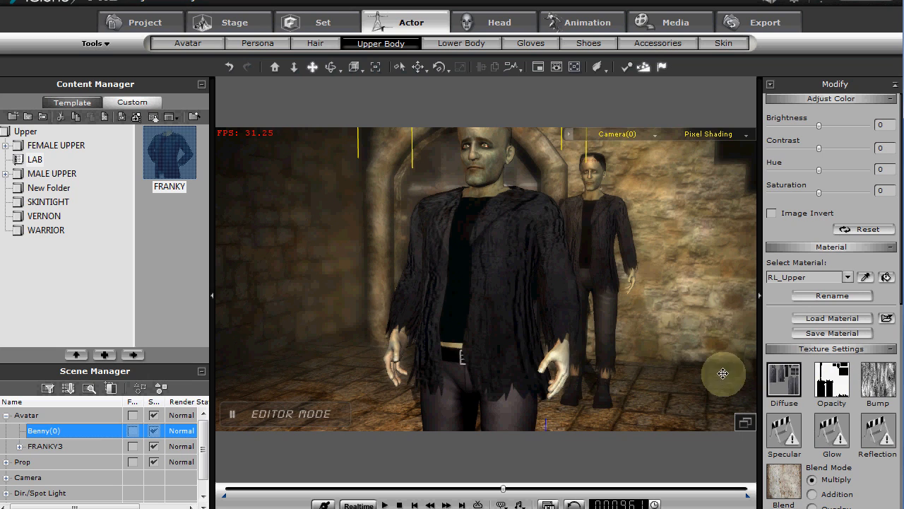
Step: Open the opacity texture of Benny's RL_Upper material in the external image editor to examine it, and return to iClone
left_click(831, 381)
left_click_drag(877, 483, 867, 306)
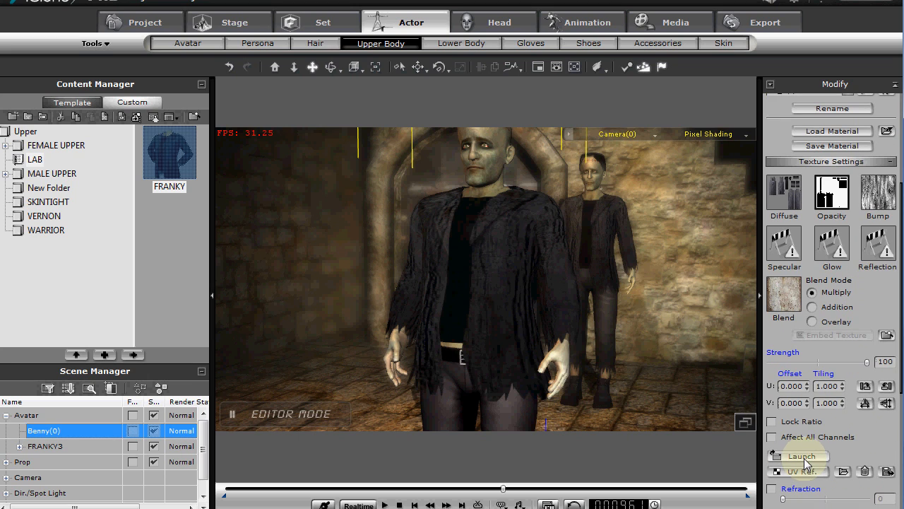
left_click(783, 457)
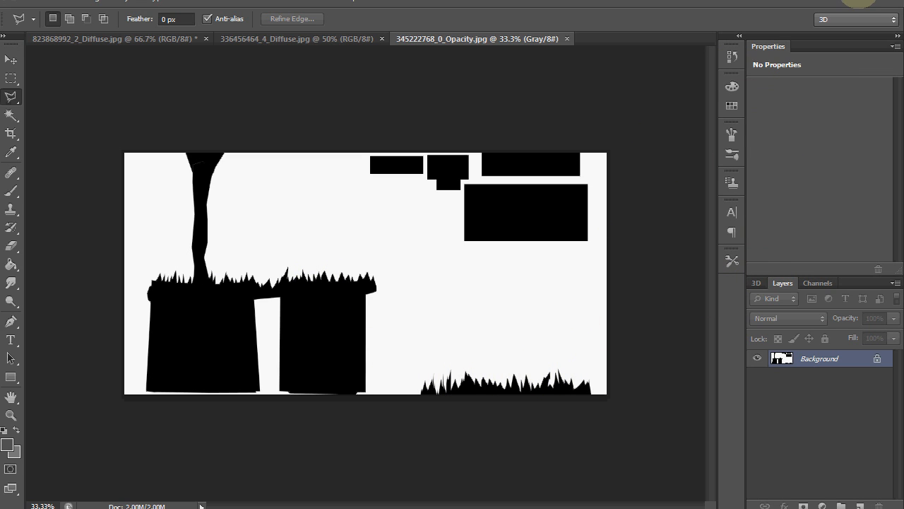
left_click(842, 1)
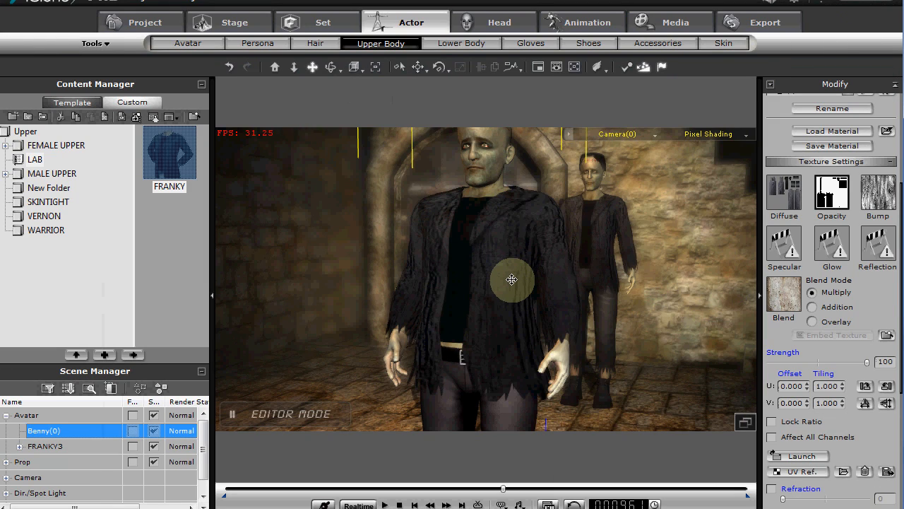
Step: Check the jacket on Benny and apply the custom FRANKY trousers from the LAB collection of lower body clothing
left_click_drag(512, 279, 529, 305)
right_click_drag(529, 305, 481, 327)
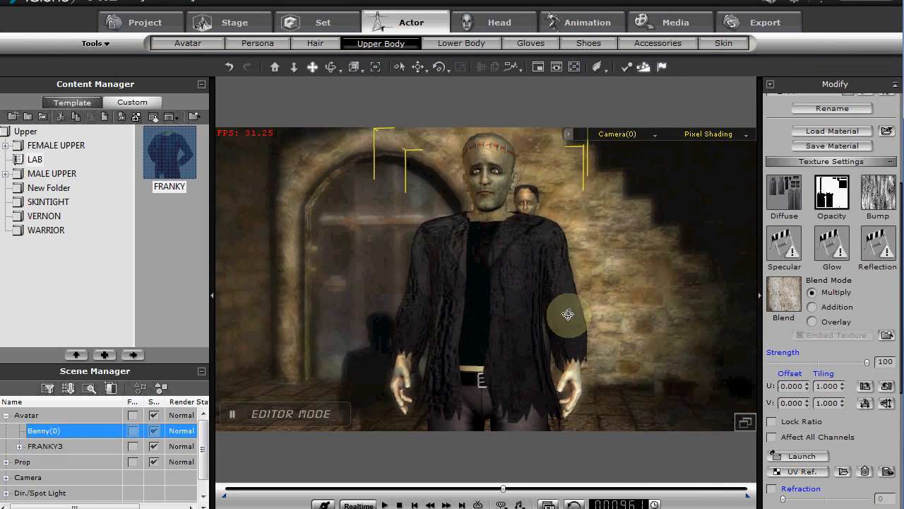
left_click_drag(481, 327, 492, 172)
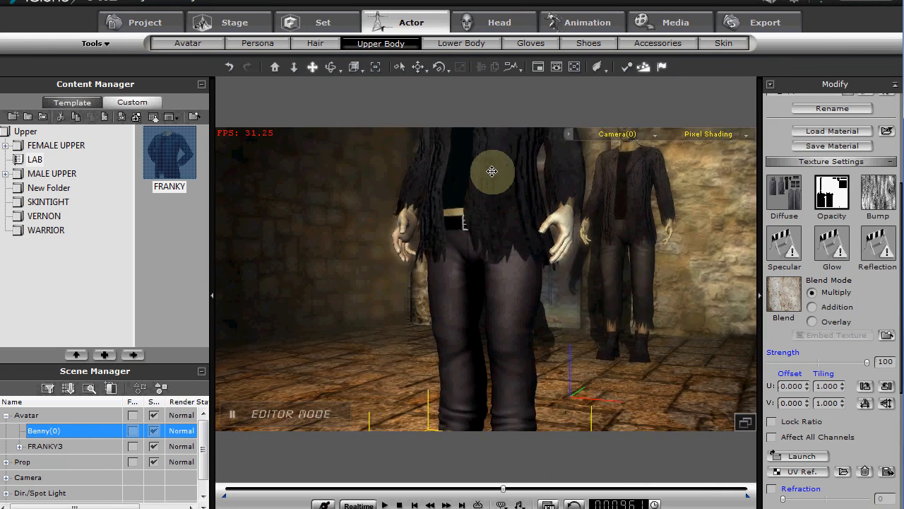
left_click_drag(493, 232, 461, 221)
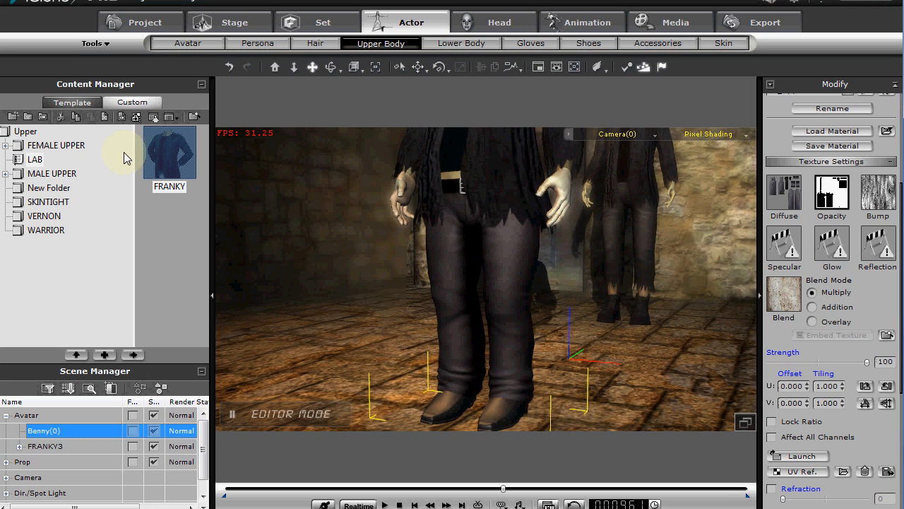
left_click(463, 44)
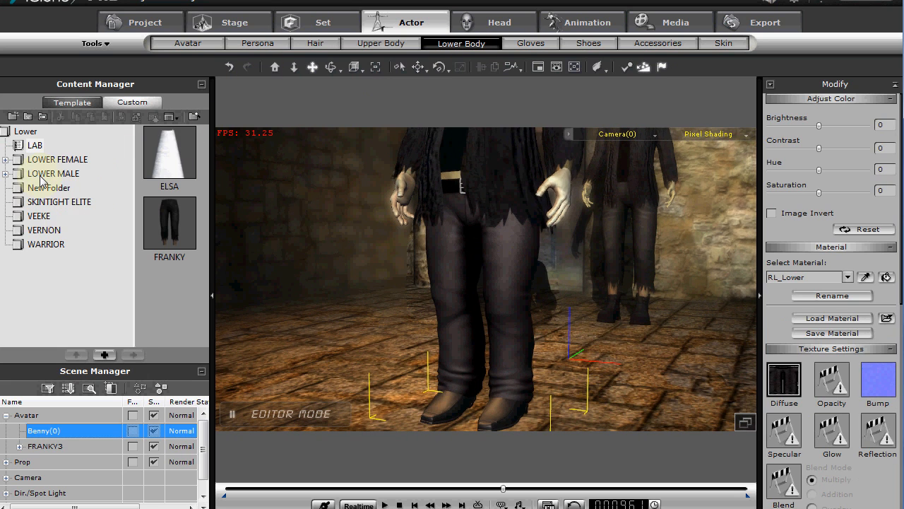
double_click(179, 222)
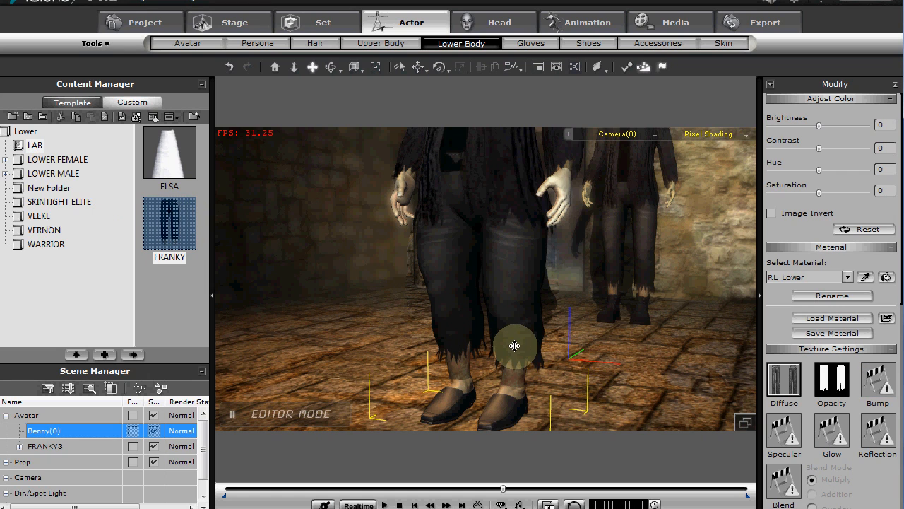
Step: Apply the custom FRANKY shoes from the G3 collection to Benny and select the FRANKY3 avatar
left_click(577, 44)
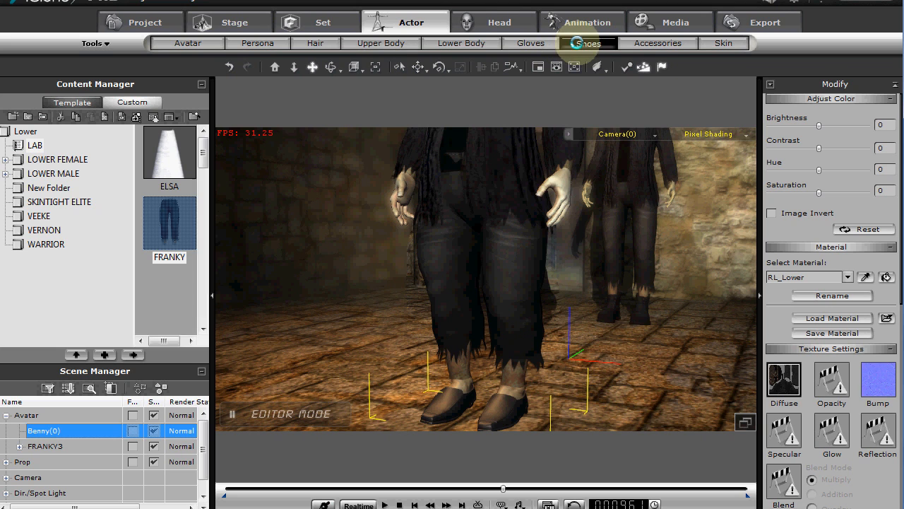
double_click(176, 166)
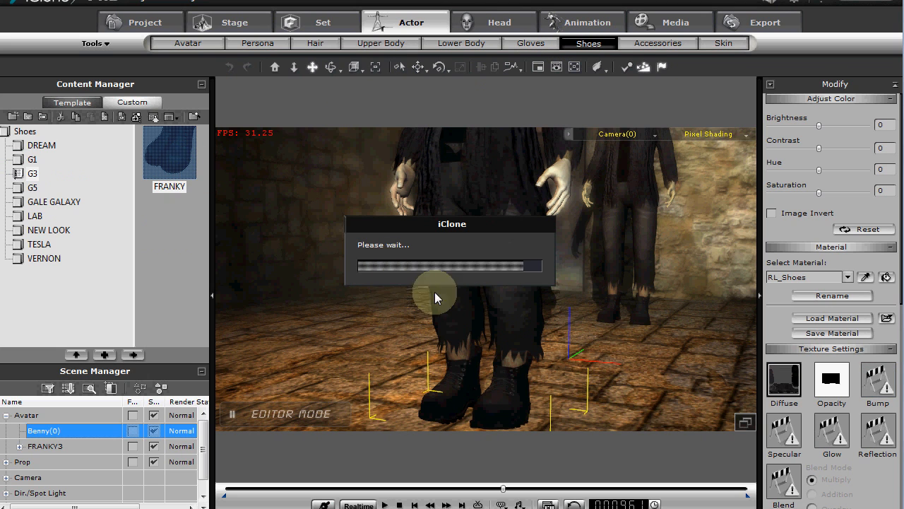
left_click_drag(570, 300, 485, 256)
left_click(476, 256)
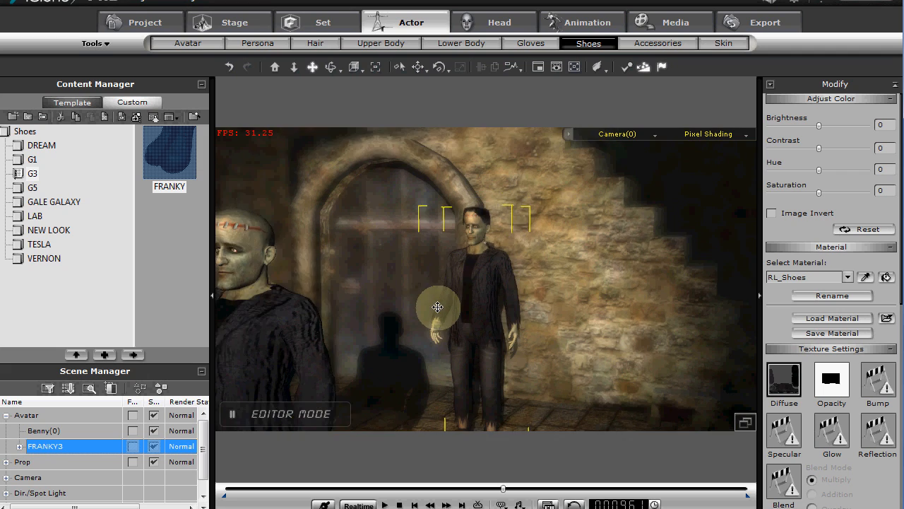
left_click_drag(437, 306, 432, 272)
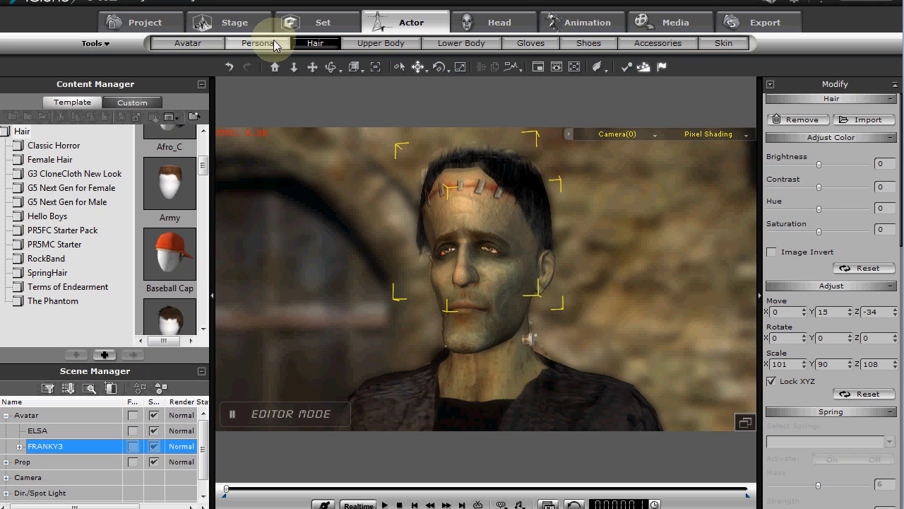
Step: Remove the existing black hair from the FRANKY3 avatar
left_click(187, 45)
left_click(315, 43)
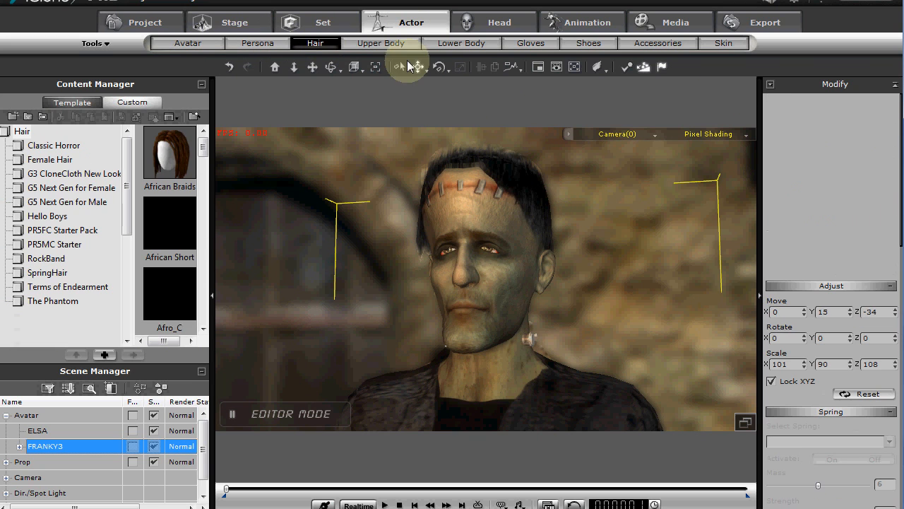
left_click(798, 119)
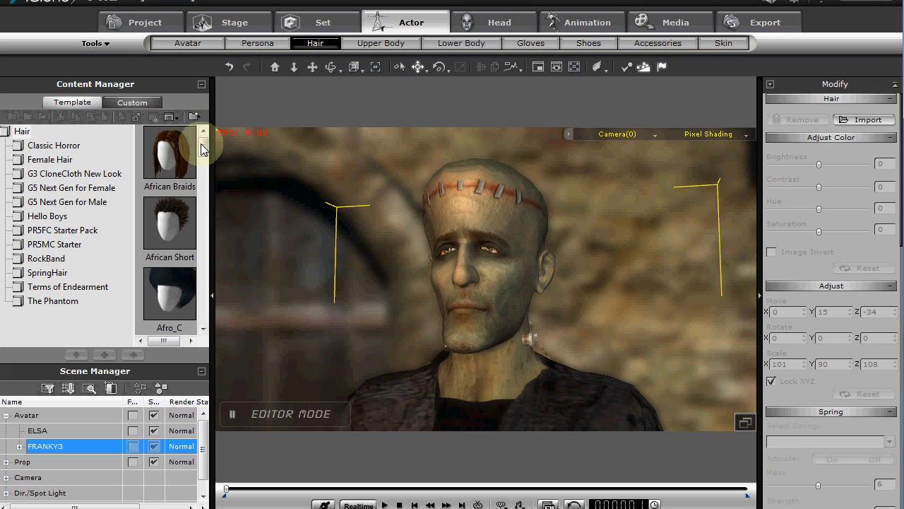
Step: Apply the Army template hair to FRANKY3 and scale it to 128 on all axes with XYZ locked
scroll(203, 153, "down", 3)
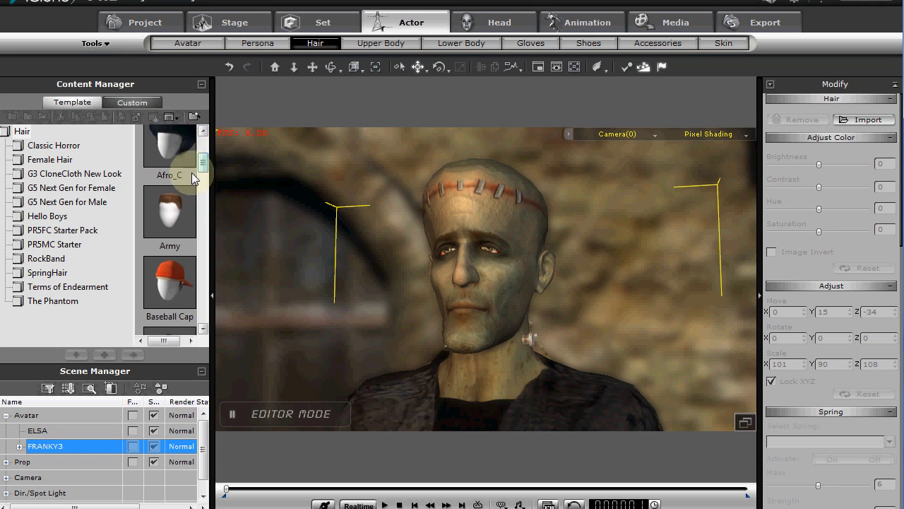
double_click(175, 195)
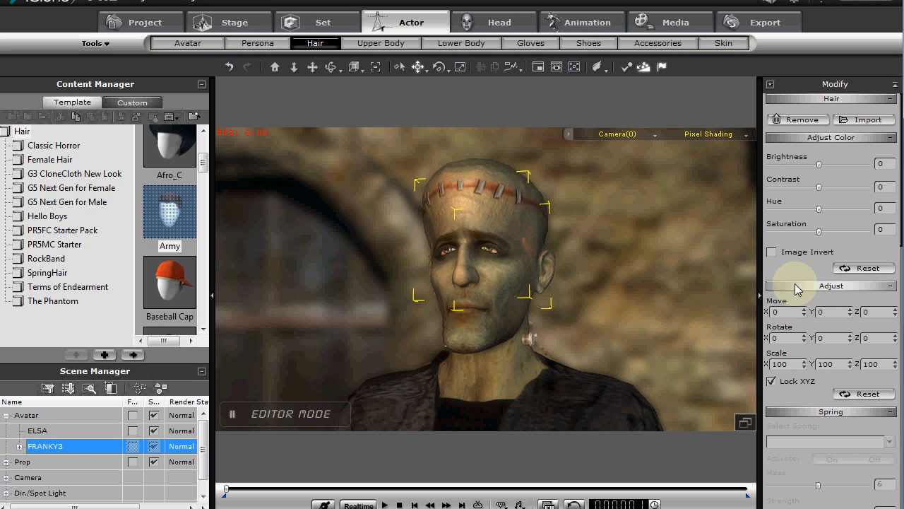
left_click(805, 361)
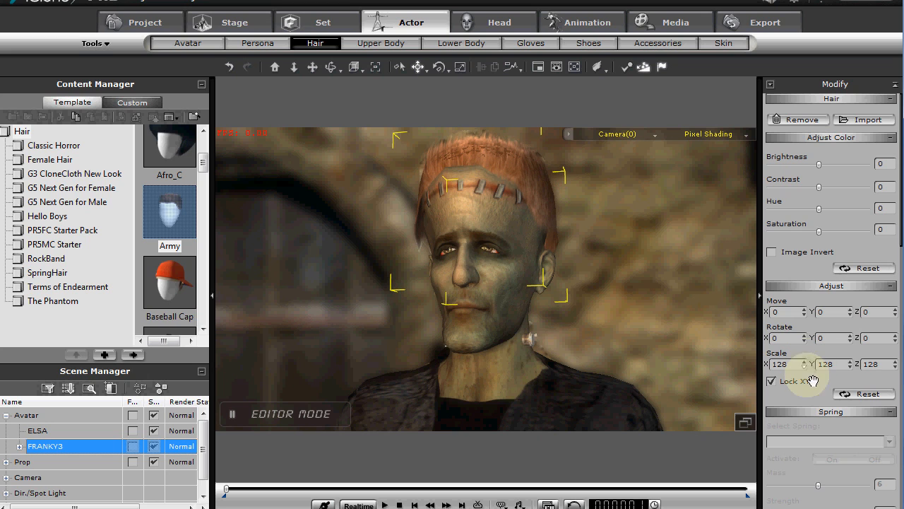
scroll(812, 367, "down", 2)
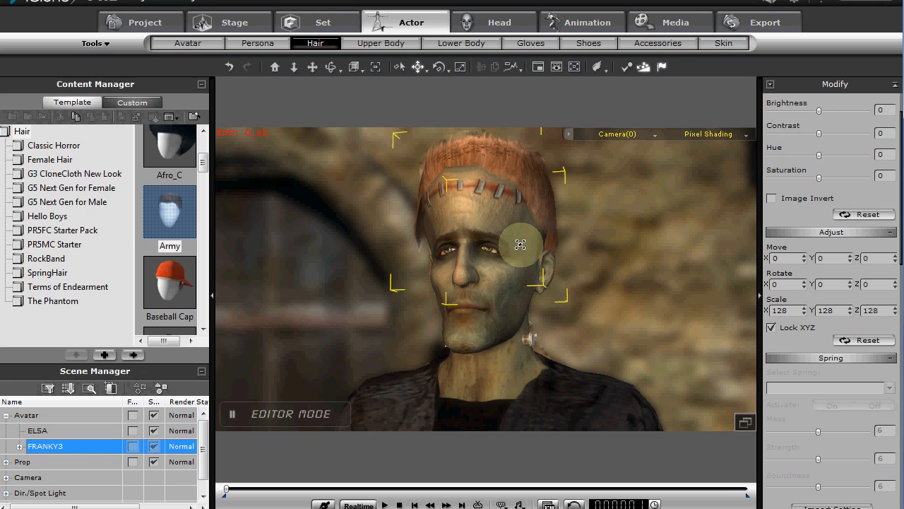
right_click_drag(553, 253, 554, 302)
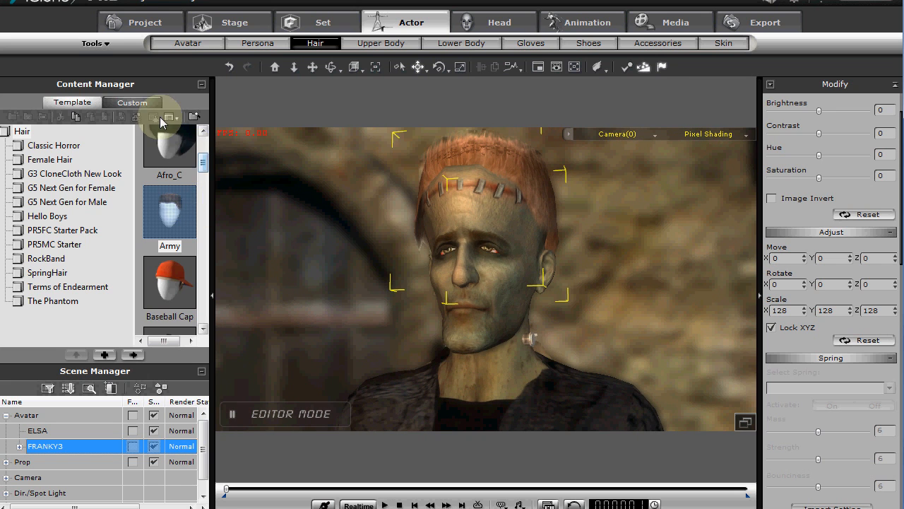
Step: Replace FRANKY3's Army hair with the black hair from the custom hair library
left_click(134, 104)
double_click(161, 150)
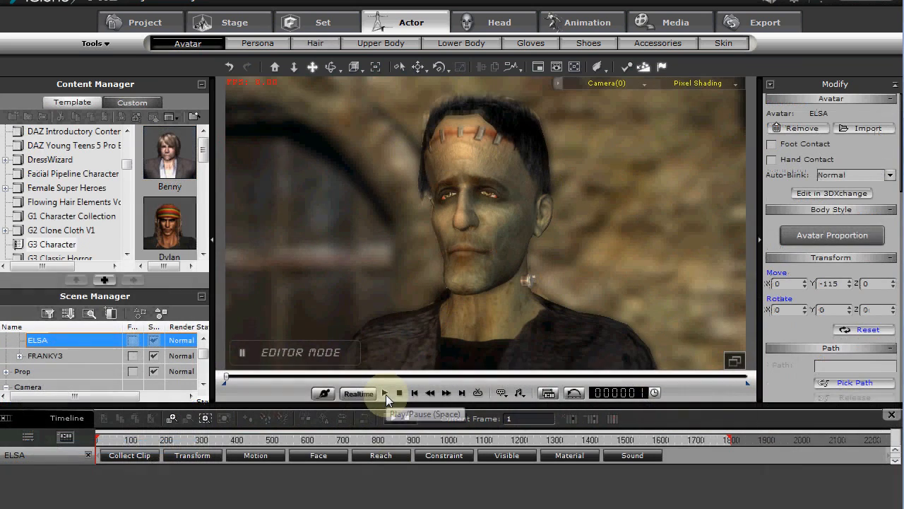
Step: Play the scene to frame 602 and examine ELSA's hair, face and jaw stitches from several angles
left_click(385, 393)
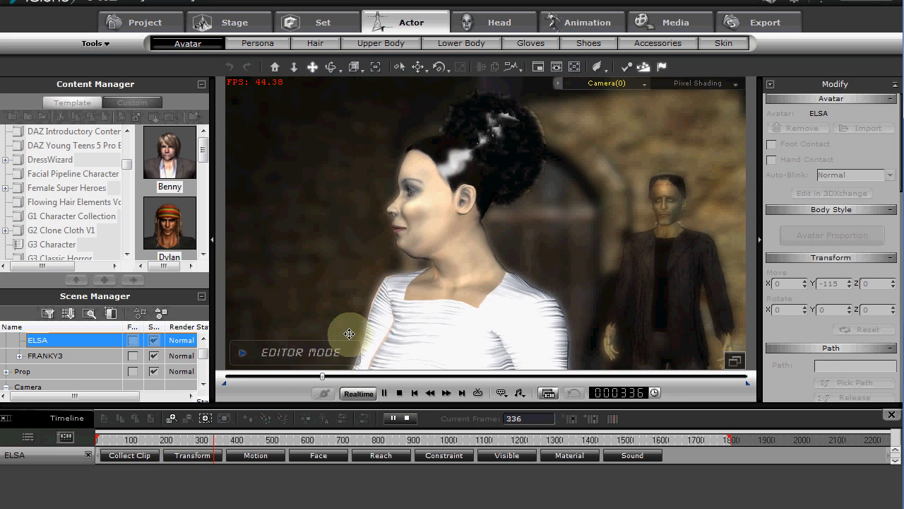
left_click(384, 393)
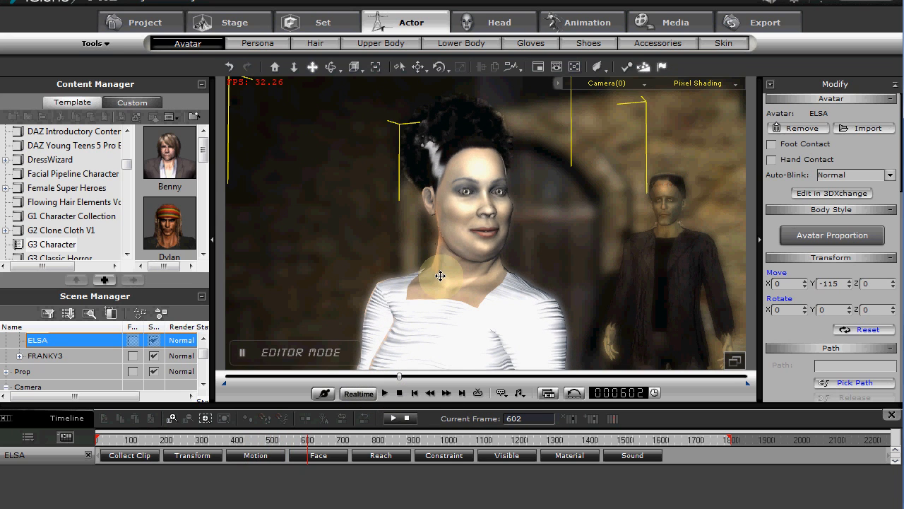
right_click_drag(440, 275, 474, 279)
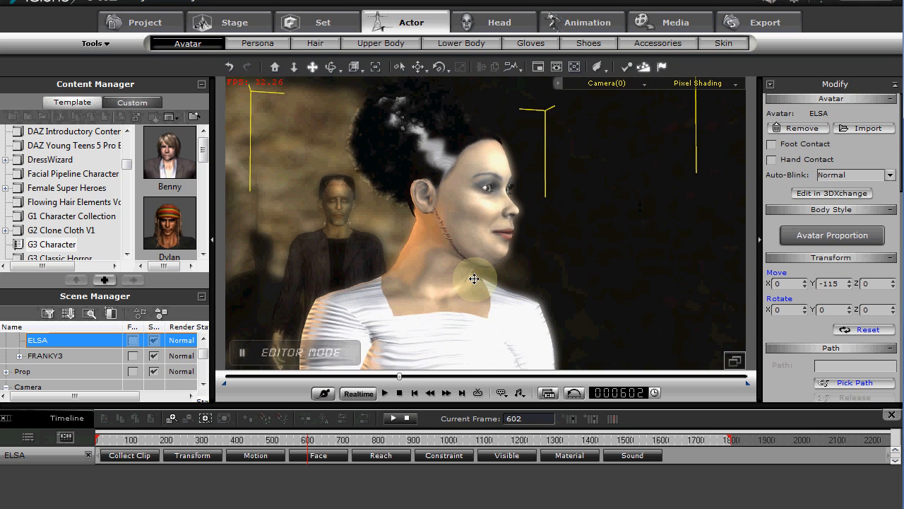
scroll(474, 279, "up", 3)
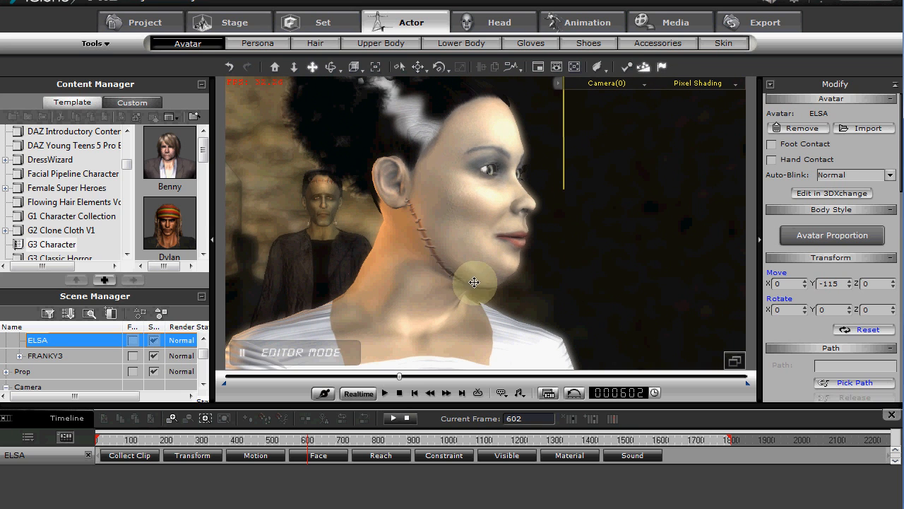
right_click_drag(446, 285, 352, 299)
scroll(432, 275, "down", 2)
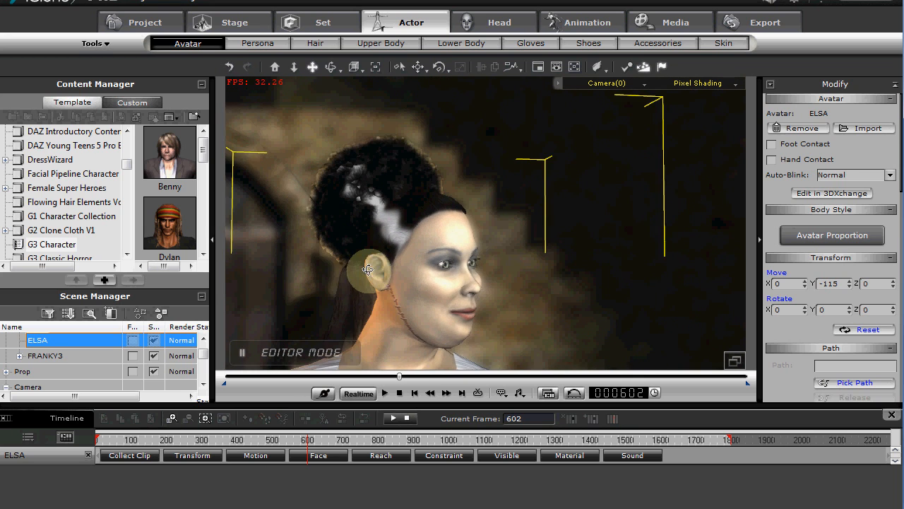
right_click_drag(367, 269, 351, 234)
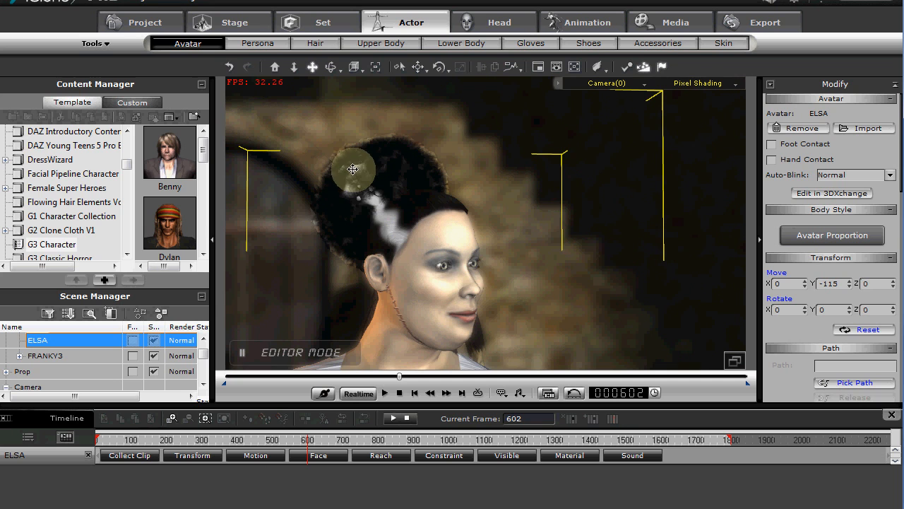
right_click_drag(430, 279, 462, 283)
scroll(433, 286, "down", 4)
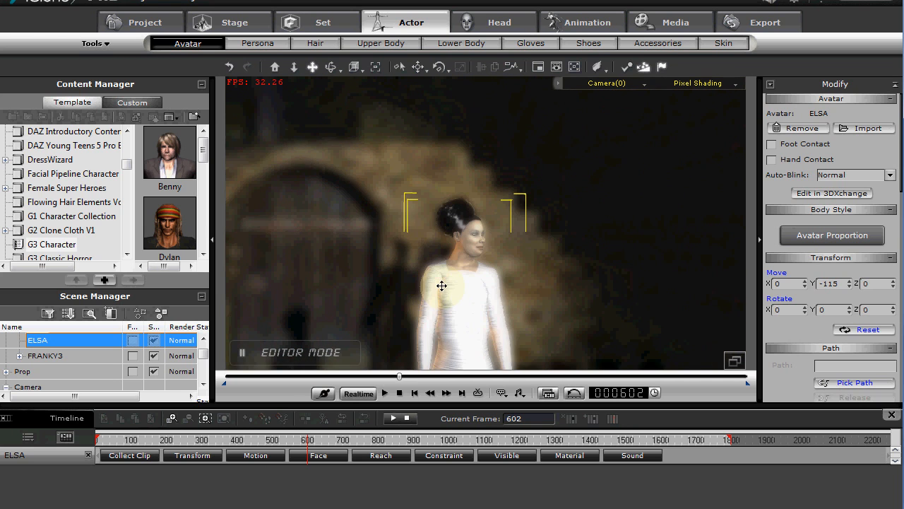
scroll(442, 285, "up", 2)
middle_click_drag(441, 285, 435, 223)
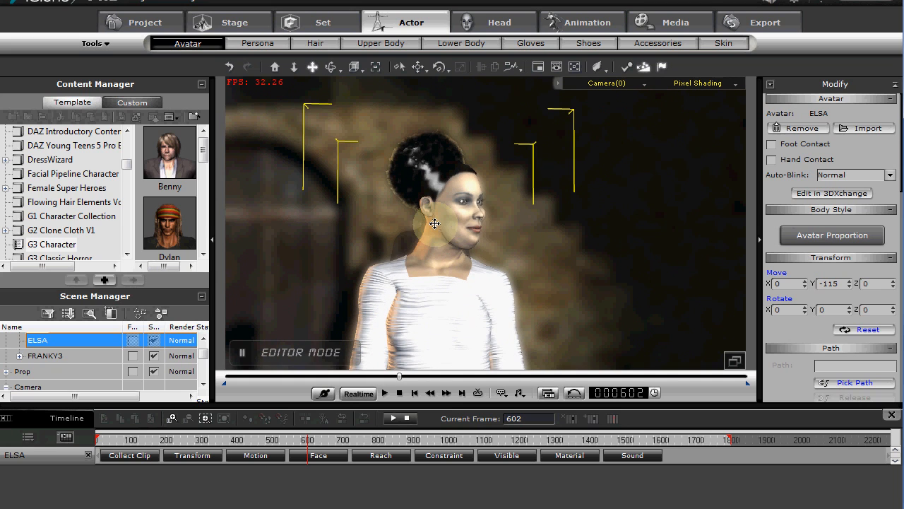
Step: Attach the custom ELSA HAIR accessory from the LAB collection to ELSA's head
left_click(650, 46)
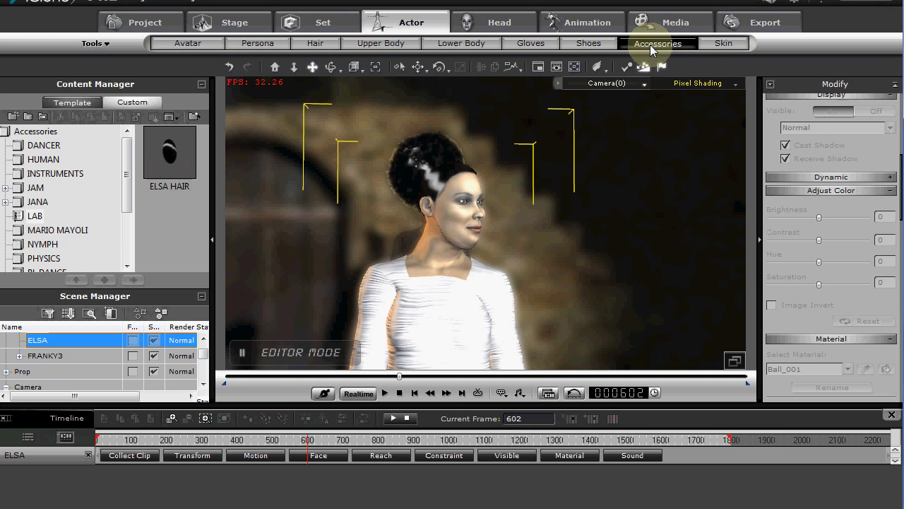
left_click_drag(171, 155, 372, 208)
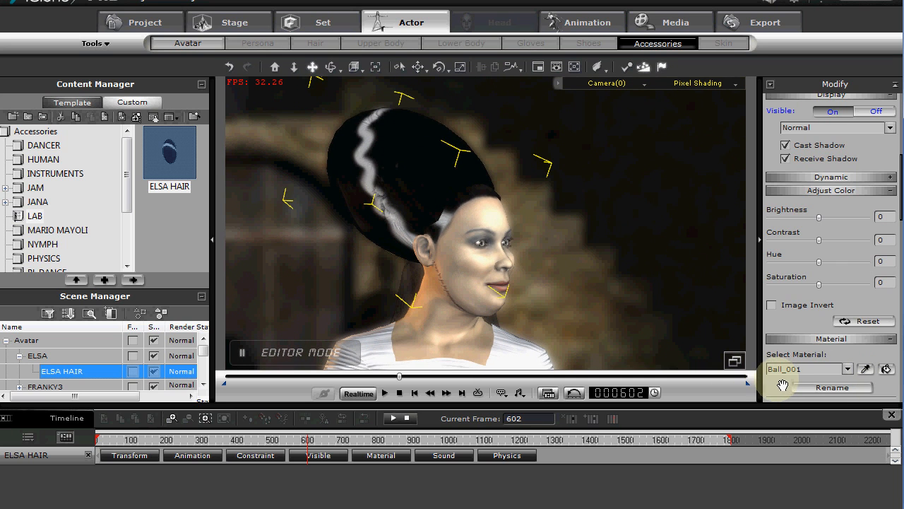
Step: Reduce the diffuse texture strength of ELSA HAIR's Ball_001 material to 0 and restore it to 100
left_click_drag(783, 385, 777, 233)
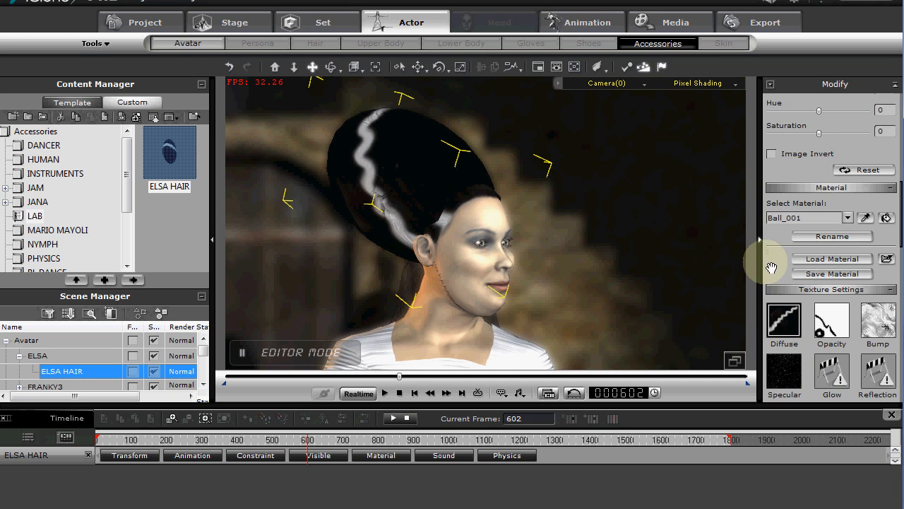
left_click_drag(772, 267, 782, 138)
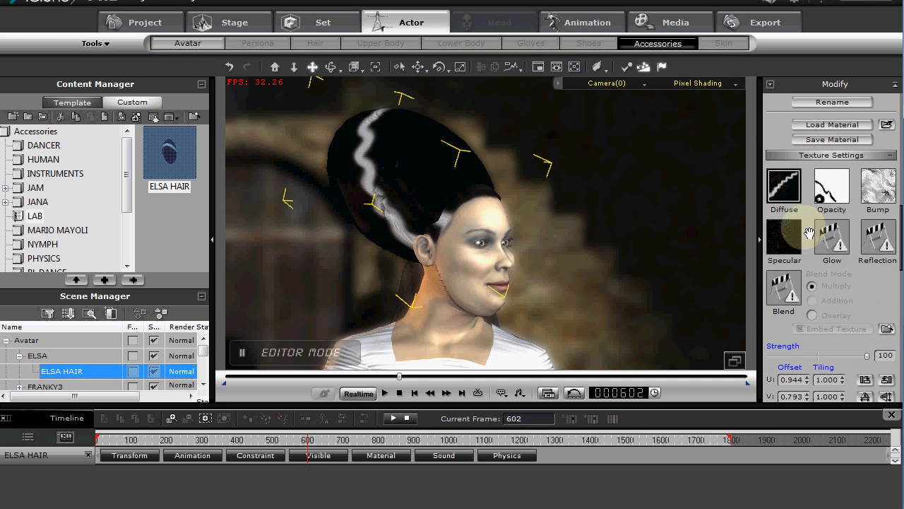
left_click_drag(869, 358, 749, 362)
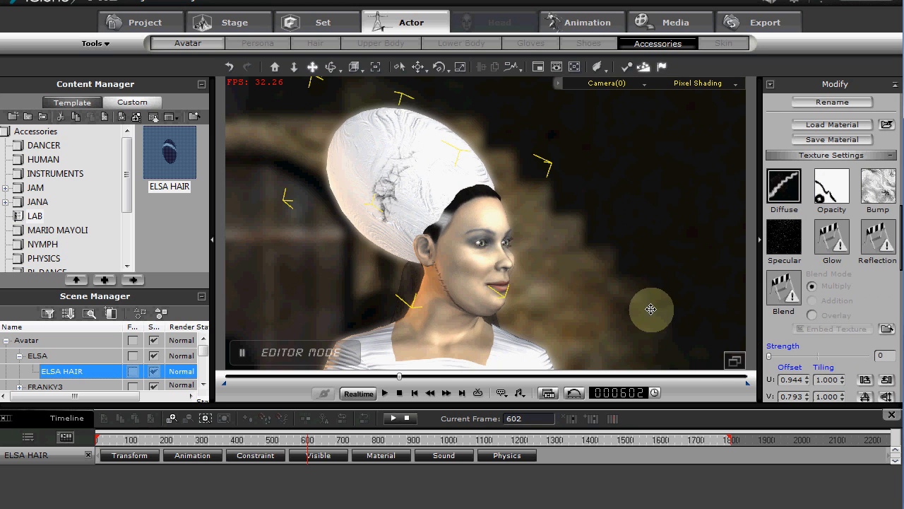
left_click_drag(770, 360, 876, 362)
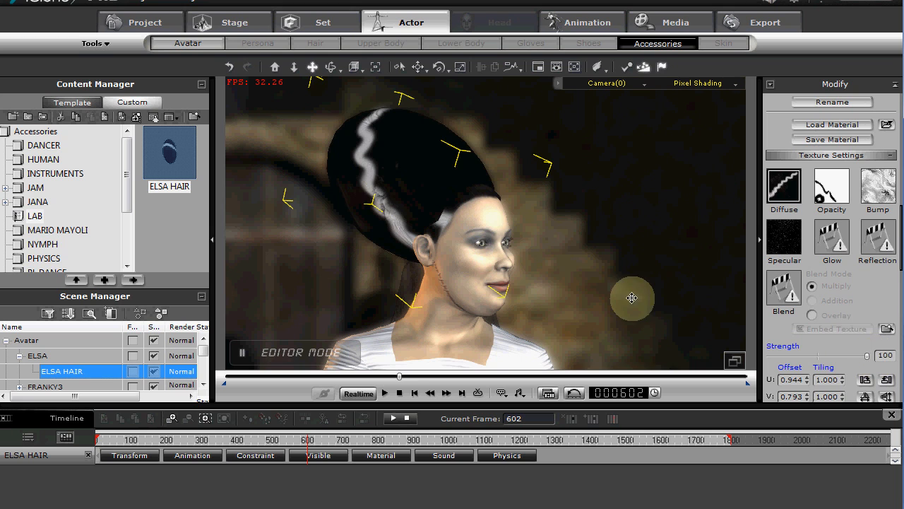
right_click_drag(574, 290, 640, 291)
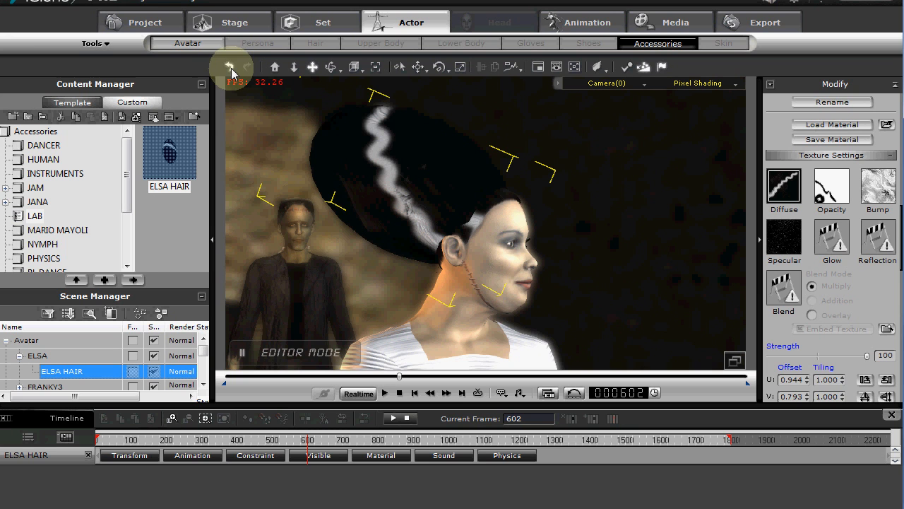
right_click_drag(521, 256, 486, 298)
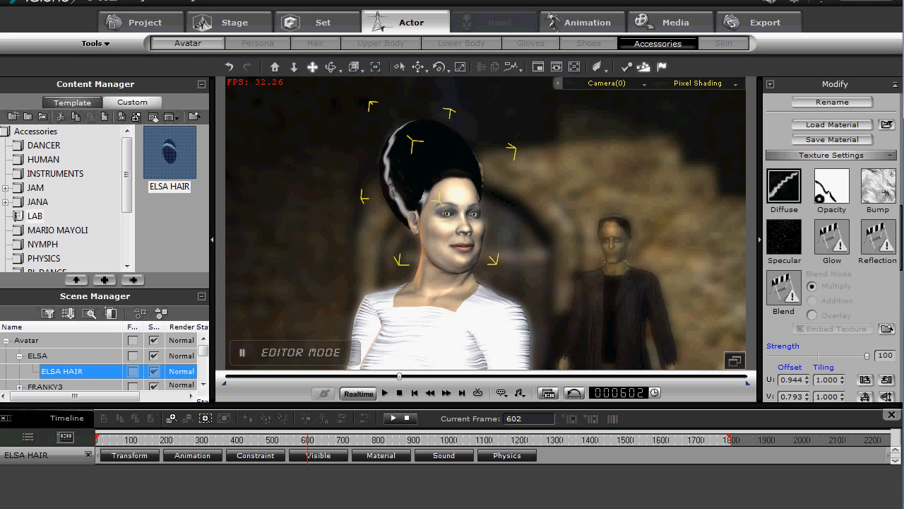